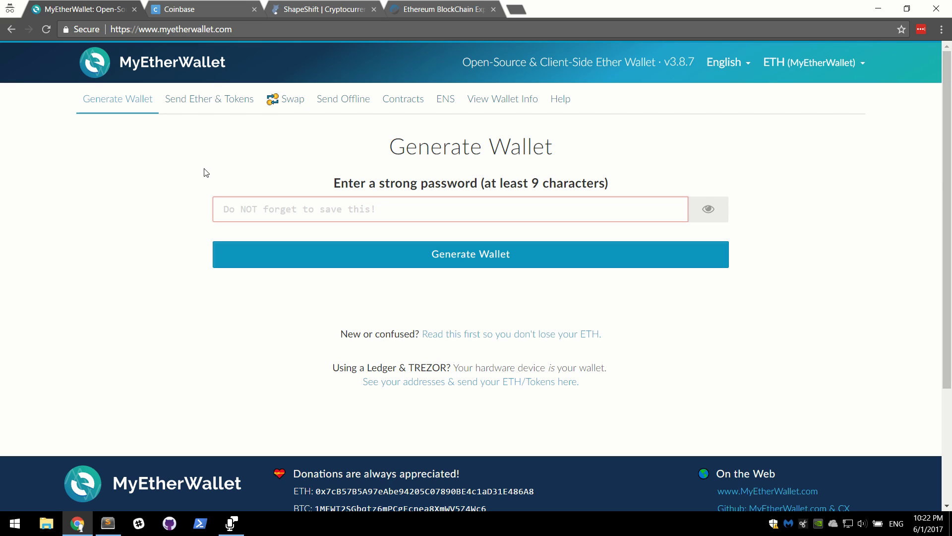
# Step: Switch to the Coinbase dashboard showing the 0.01 ETH ($2.28) portfolio
pyautogui.click(185, 11)
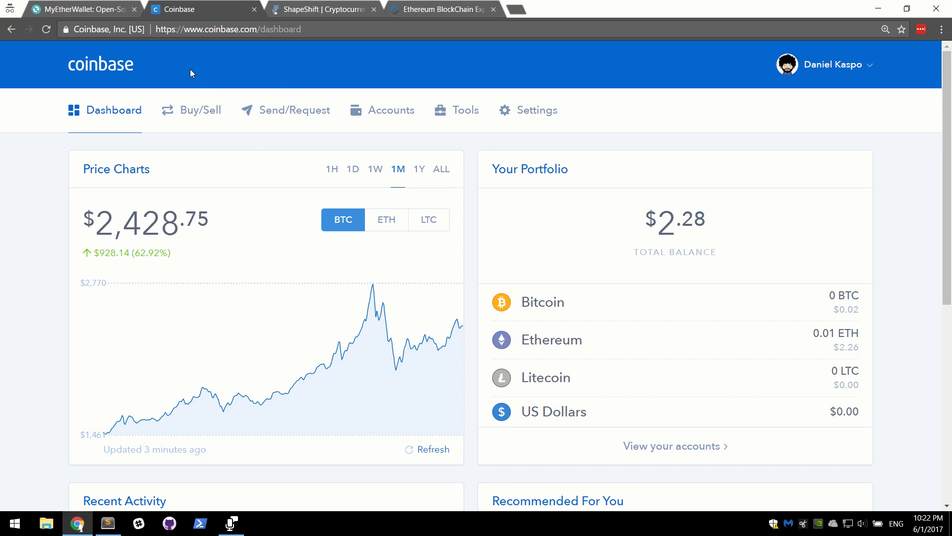
# Step: Go back to MyEtherWallet's Generate Wallet page with its empty password field
pyautogui.click(80, 2)
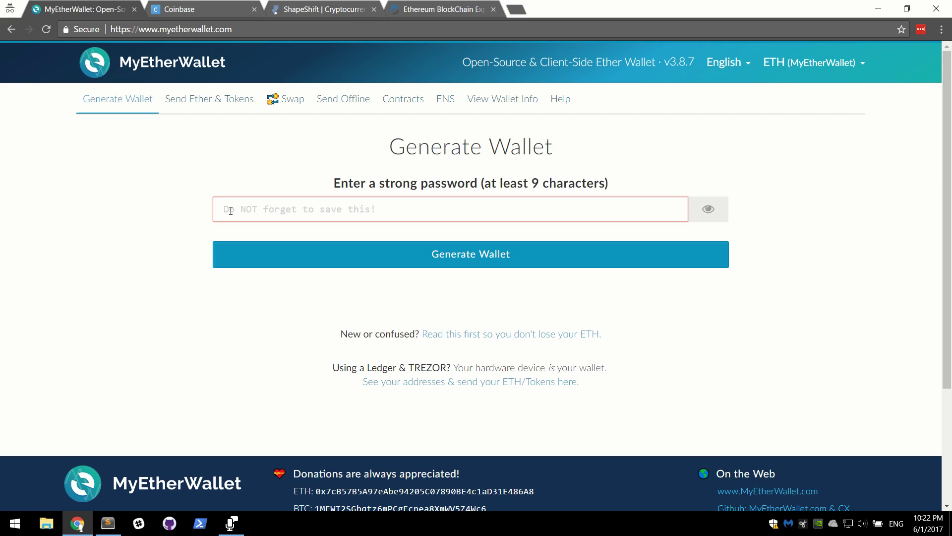
# Step: Enter a strong wallet password and generate the new wallet
pyautogui.write('••••••••••••')
pyautogui.click(437, 252)
# Step: Read the save-your-file reminder and download the new wallet's UTC / JSON keystore file
pyautogui.moveTo(242, 144); pyautogui.dragTo(880, 192)
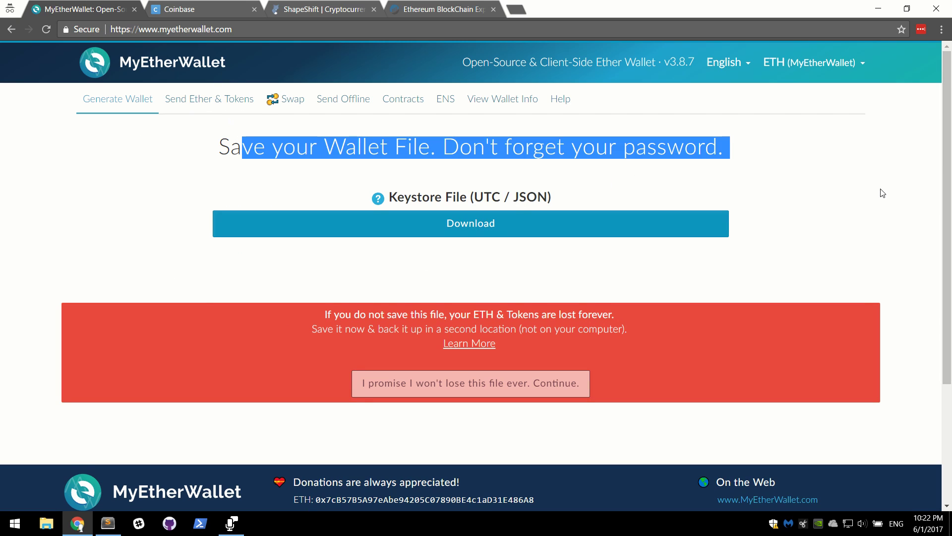
pyautogui.click(771, 164)
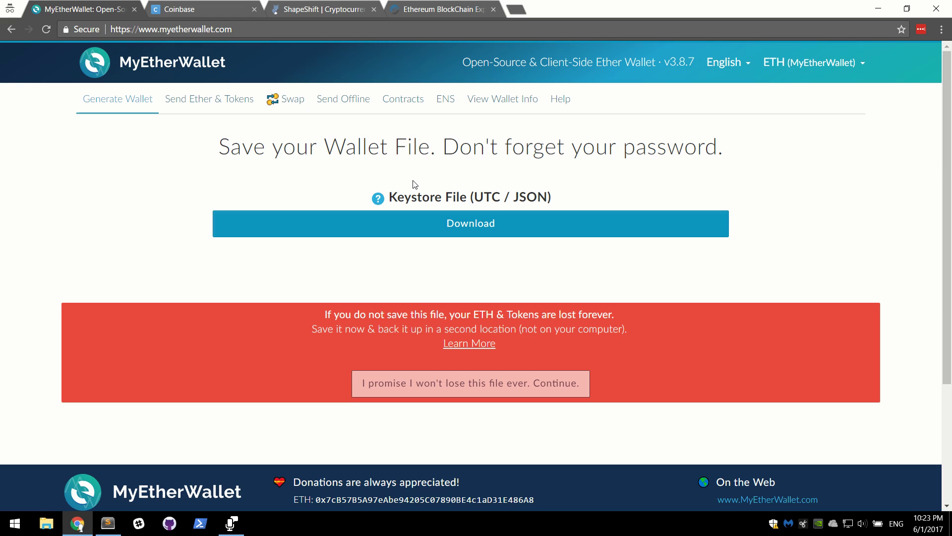
pyautogui.moveTo(400, 197); pyautogui.dragTo(454, 196)
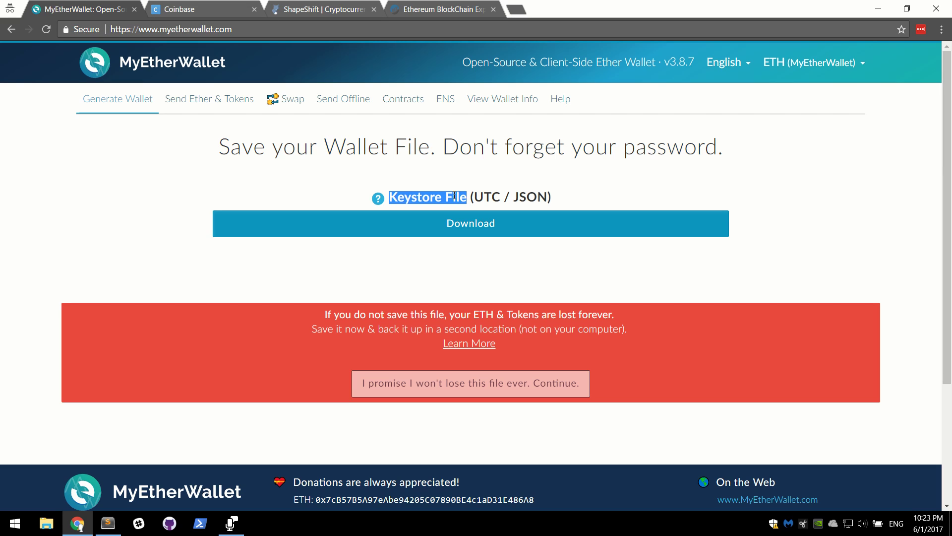
pyautogui.click(455, 196)
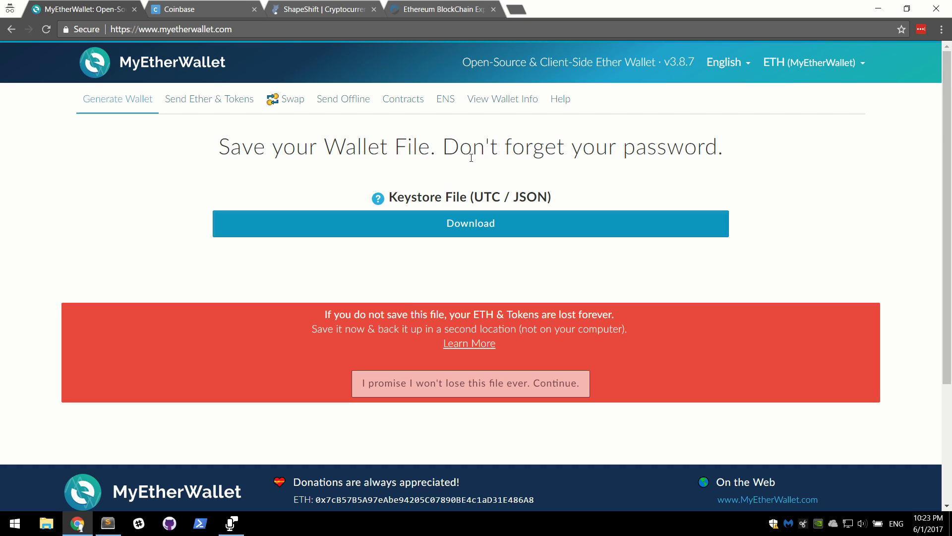
pyautogui.click(342, 225)
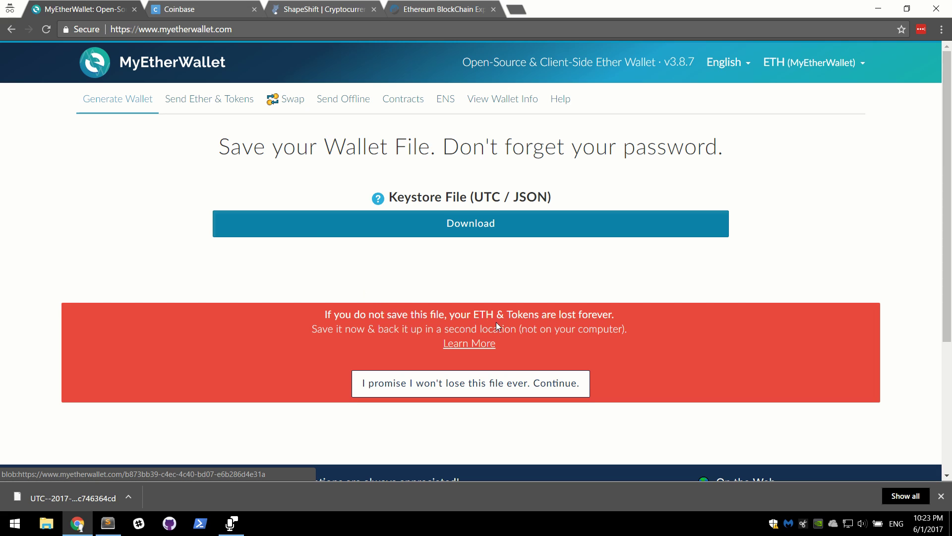
# Step: Review the file-loss warning and confirm with "I promise I won't lose this file ever. Continue."
pyautogui.tripleClick(462, 315)
pyautogui.click(611, 350)
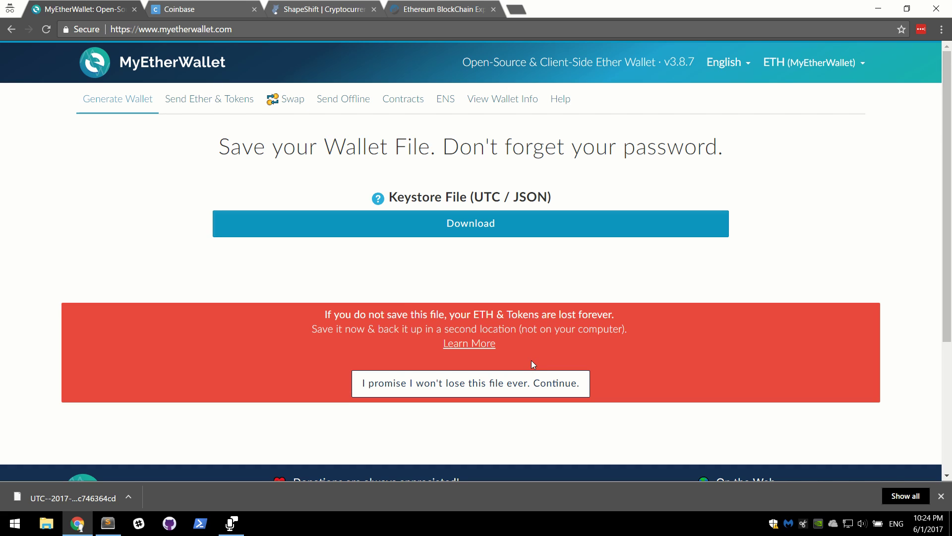
pyautogui.click(461, 385)
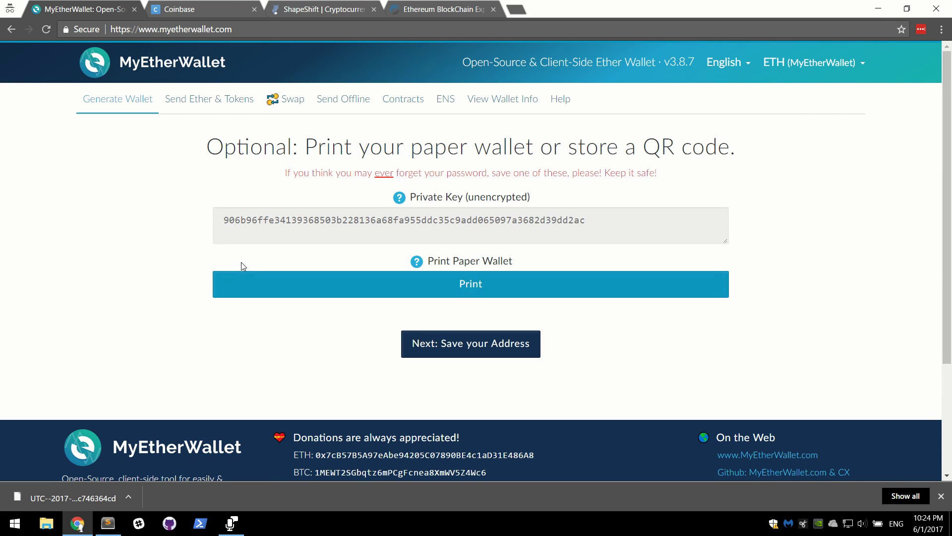
# Step: Look over the unencrypted private key, then bring up the printable paper wallet preview
pyautogui.doubleClick(306, 232)
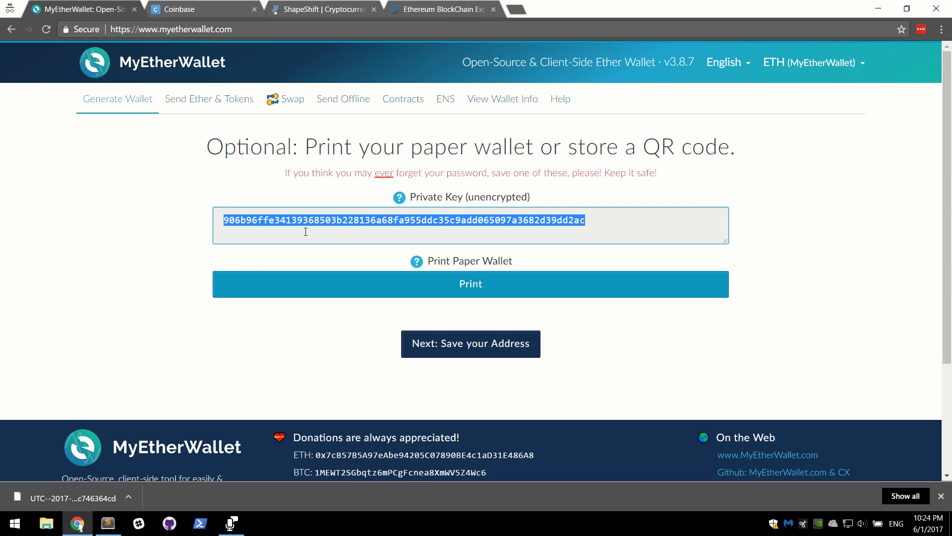
pyautogui.click(358, 196)
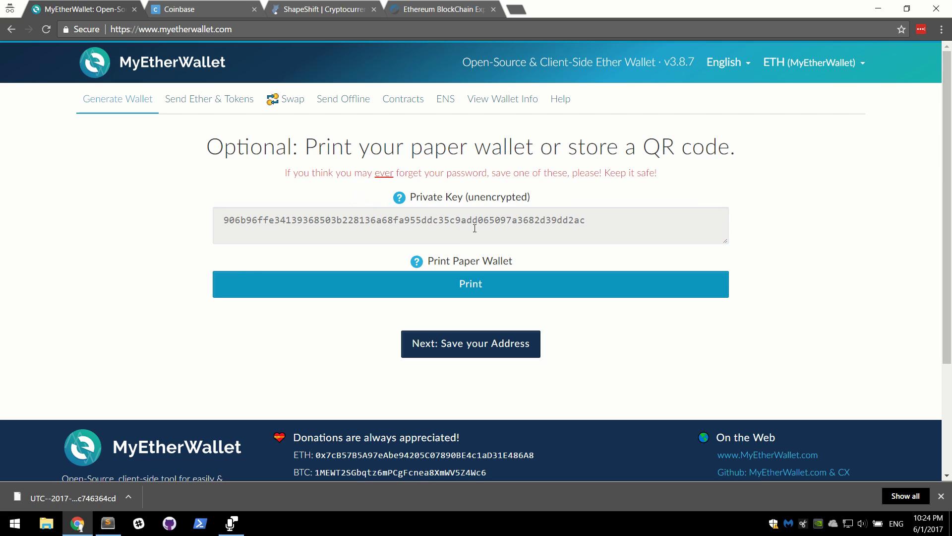
pyautogui.click(473, 231)
pyautogui.click(302, 200)
pyautogui.moveTo(418, 264)
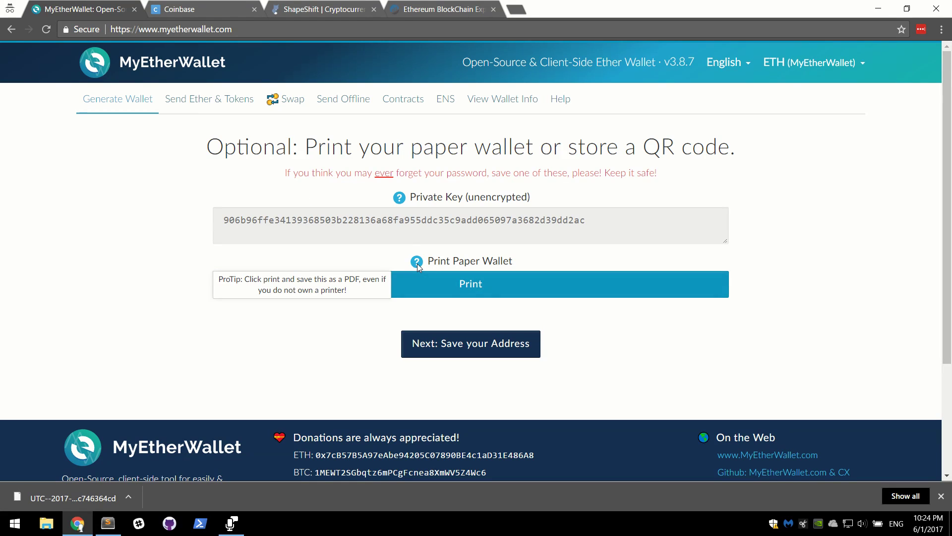
pyautogui.click(501, 292)
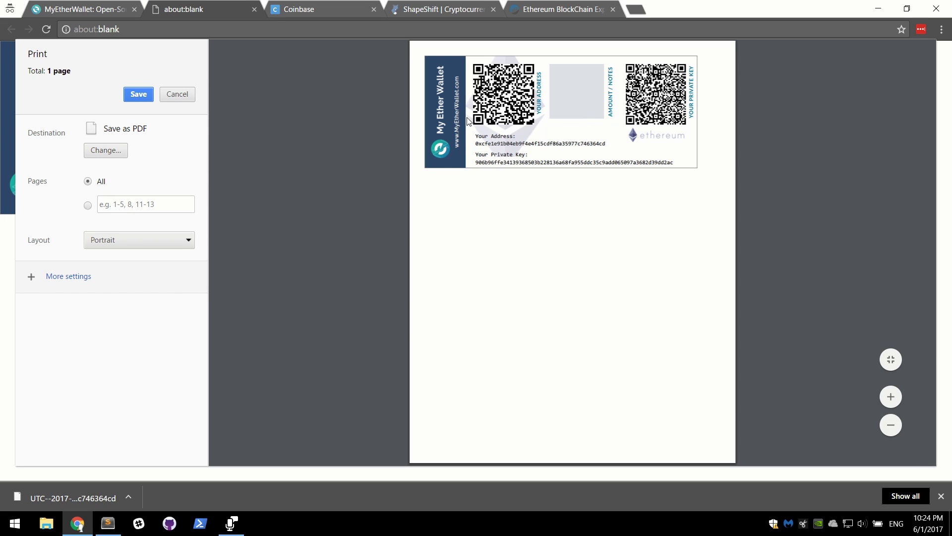
# Step: Cancel printing, close the paper wallet tab, and continue to the save-your-address step
pyautogui.click(192, 97)
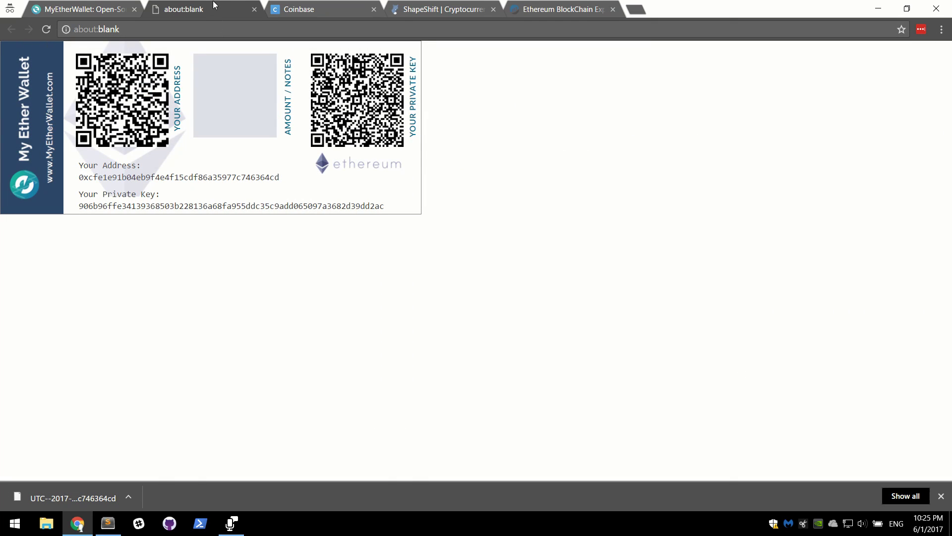
pyautogui.hotkey('ctrl', 'w')
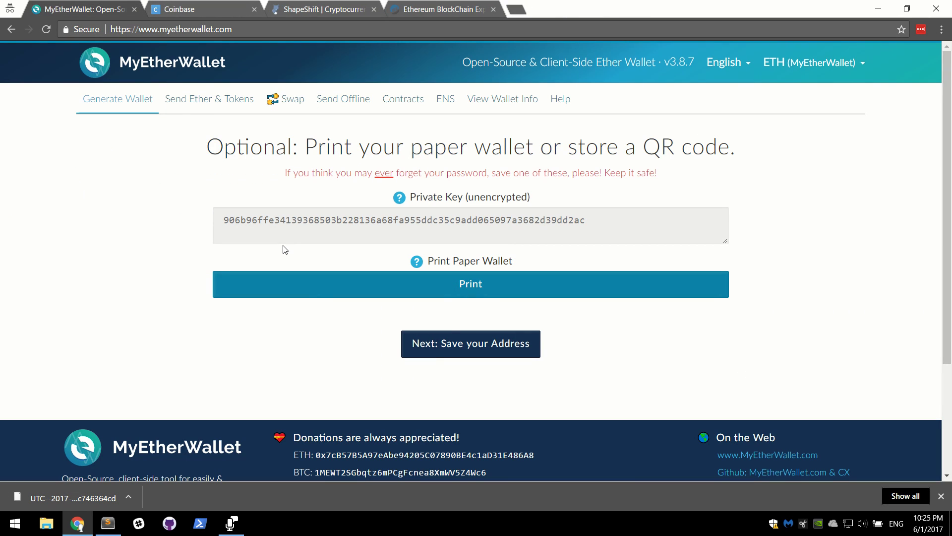
pyautogui.click(473, 350)
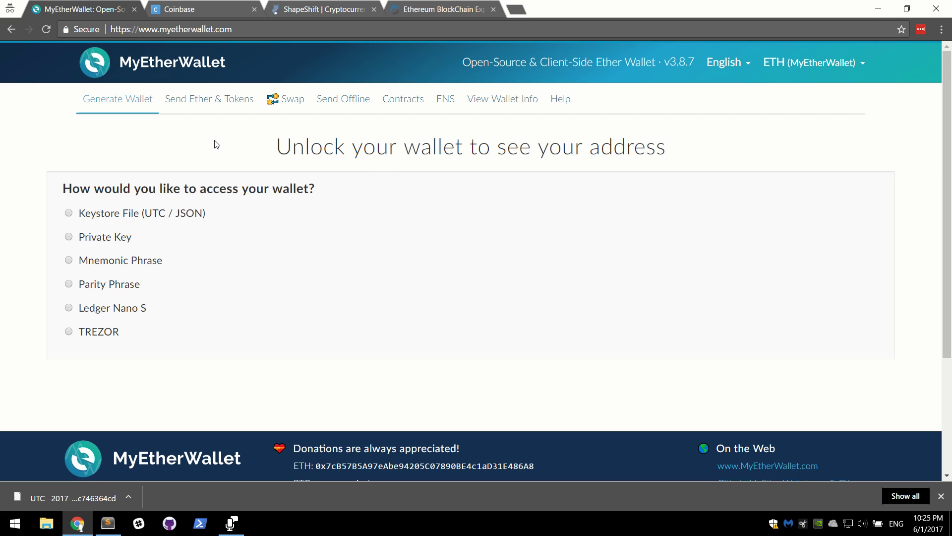
# Step: Go to the Send Ether & Tokens page listing the wallet access methods
pyautogui.click(209, 102)
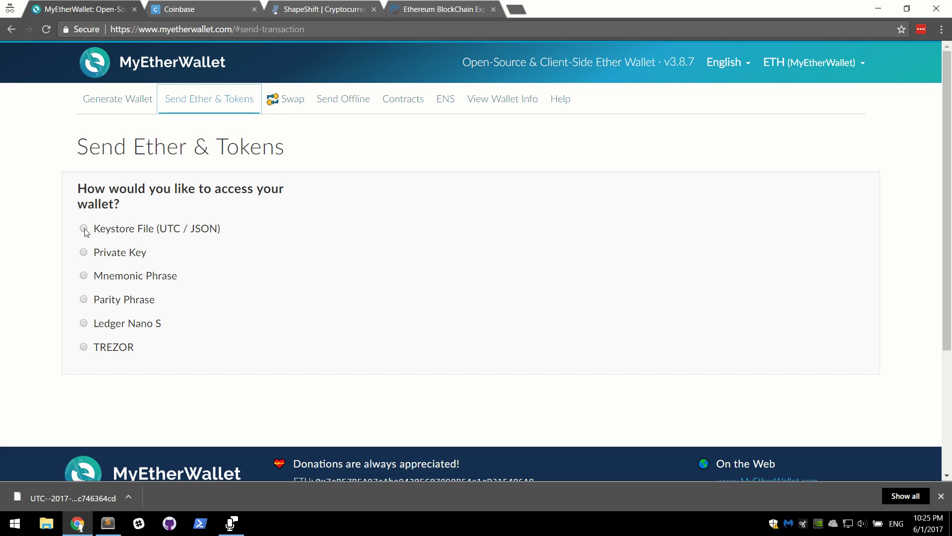
# Step: Unlock the wallet using the newest UTC keystore file and its password
pyautogui.click(110, 233)
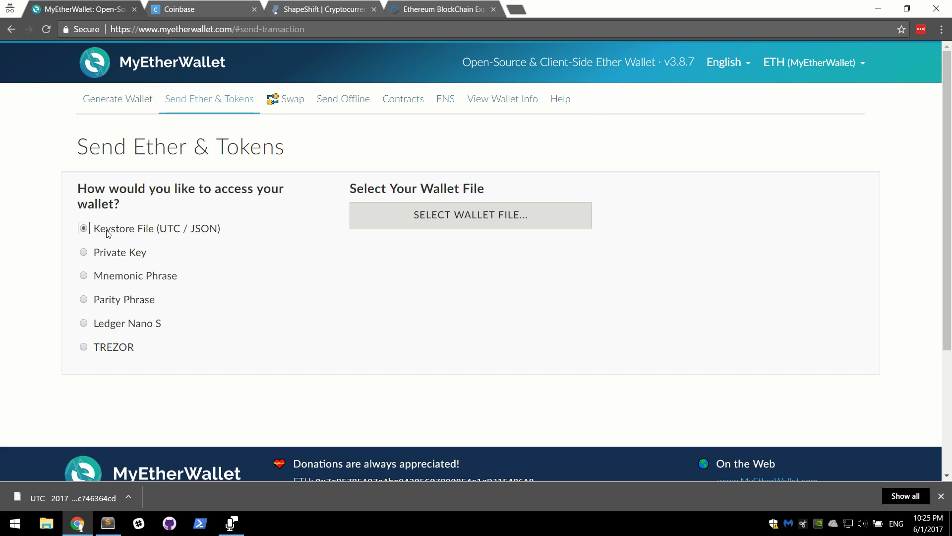
pyautogui.click(408, 225)
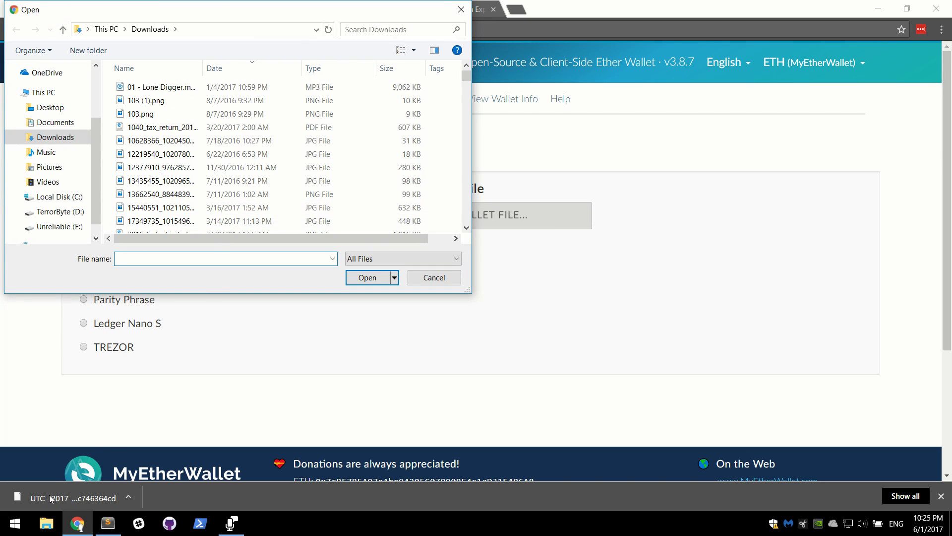
pyautogui.write('UTC')
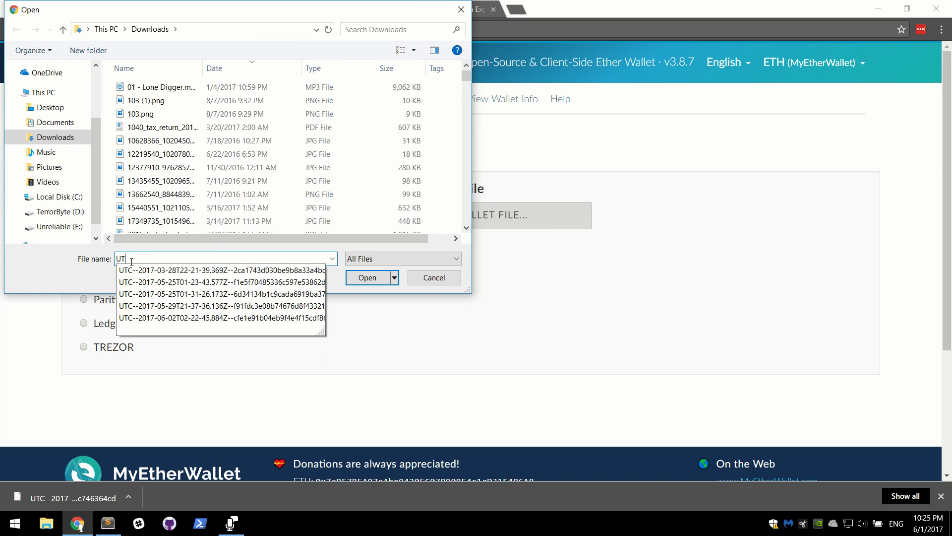
pyautogui.click(172, 320)
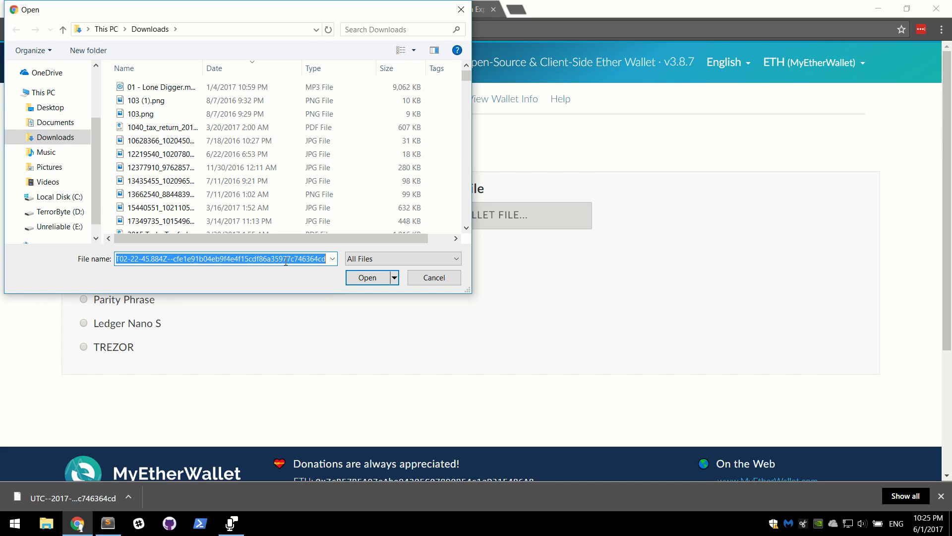
pyautogui.click(362, 277)
pyautogui.write('••••')
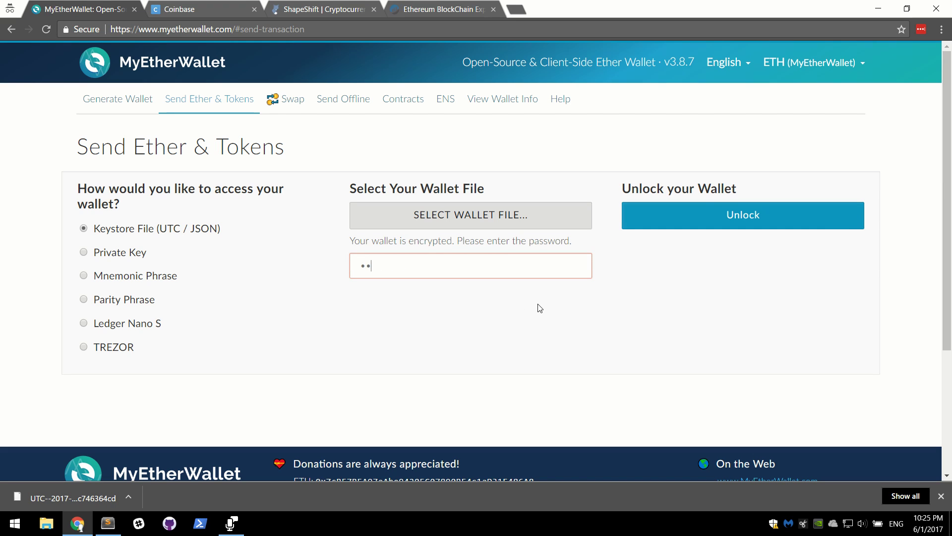
pyautogui.write('•••••••••')
pyautogui.click(742, 213)
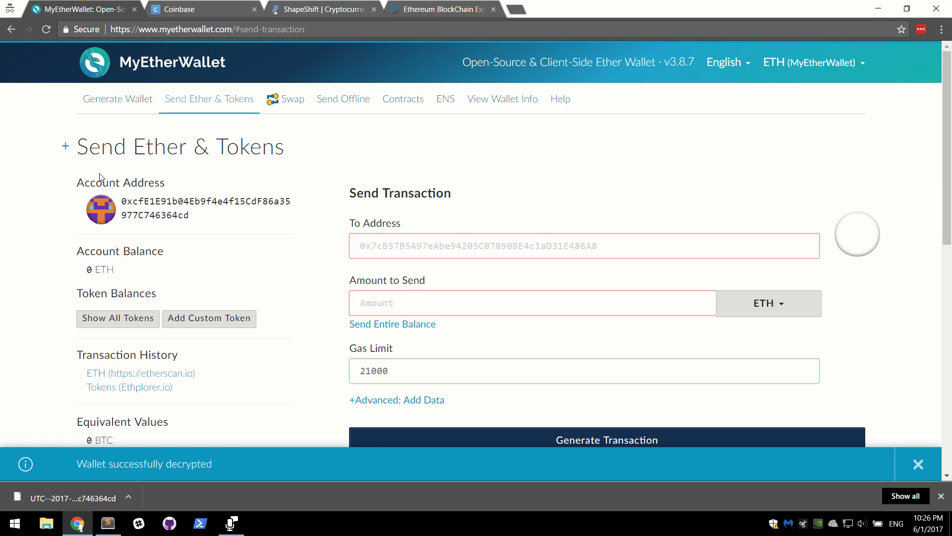
pyautogui.scroll(-1, 243, 203)
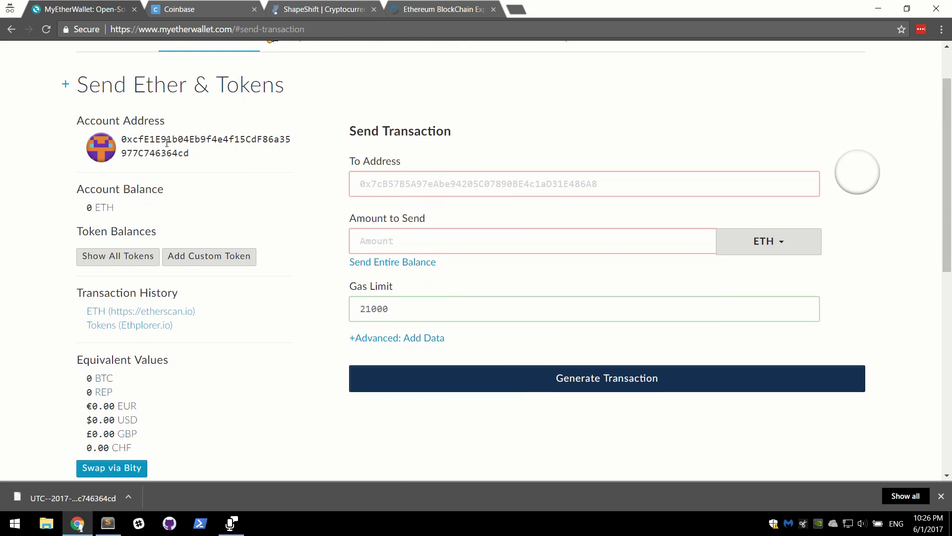
pyautogui.doubleClick(152, 141)
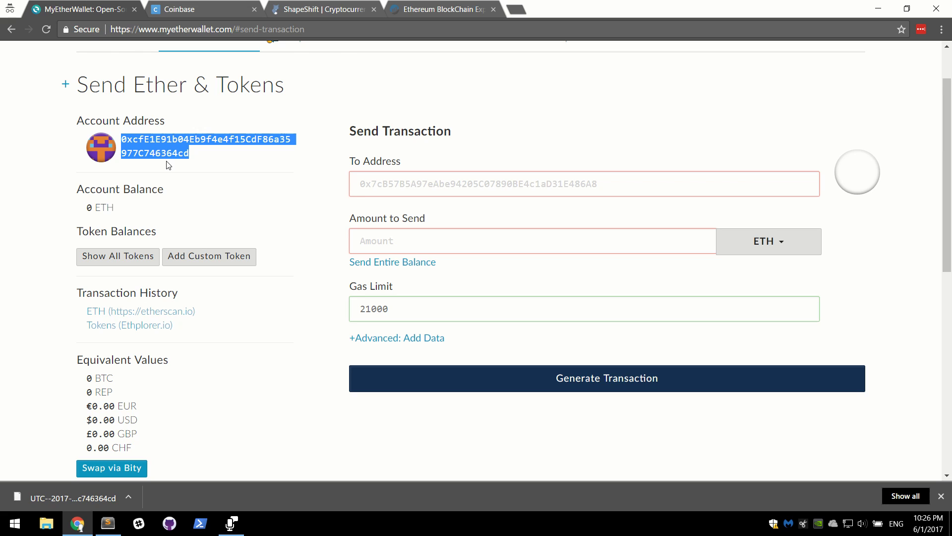
pyautogui.click(237, 154)
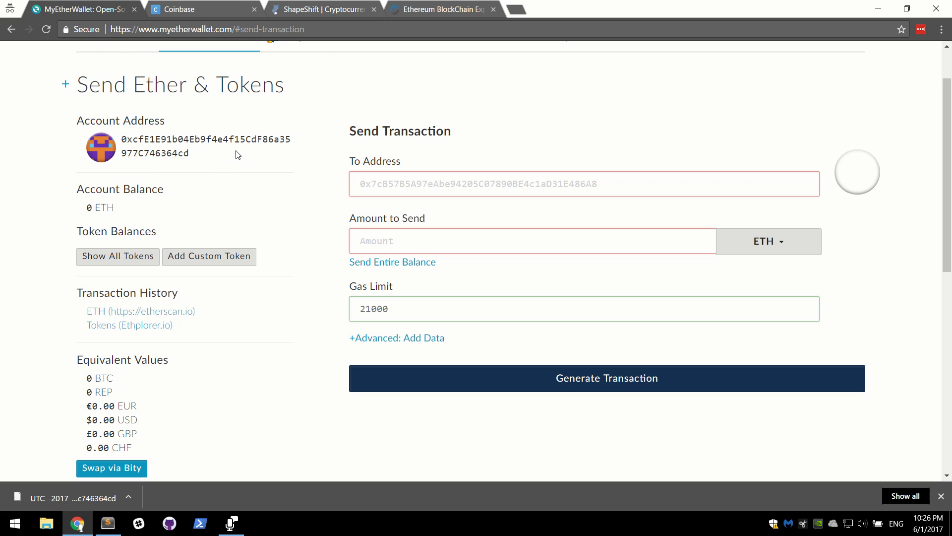
pyautogui.doubleClick(163, 140)
pyautogui.hotkey('ctrl', 'c')
pyautogui.click(268, 177)
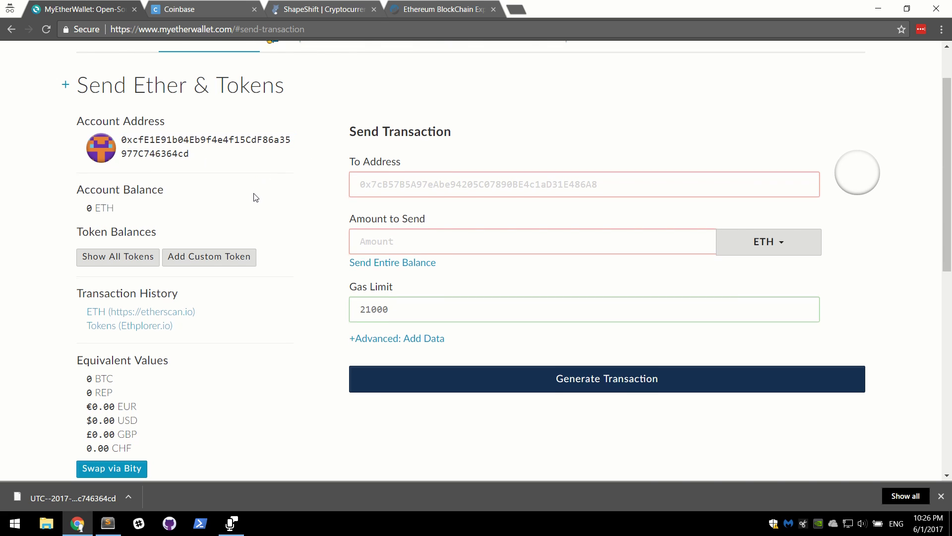
pyautogui.scroll(1, 250, 200)
pyautogui.click(201, 8)
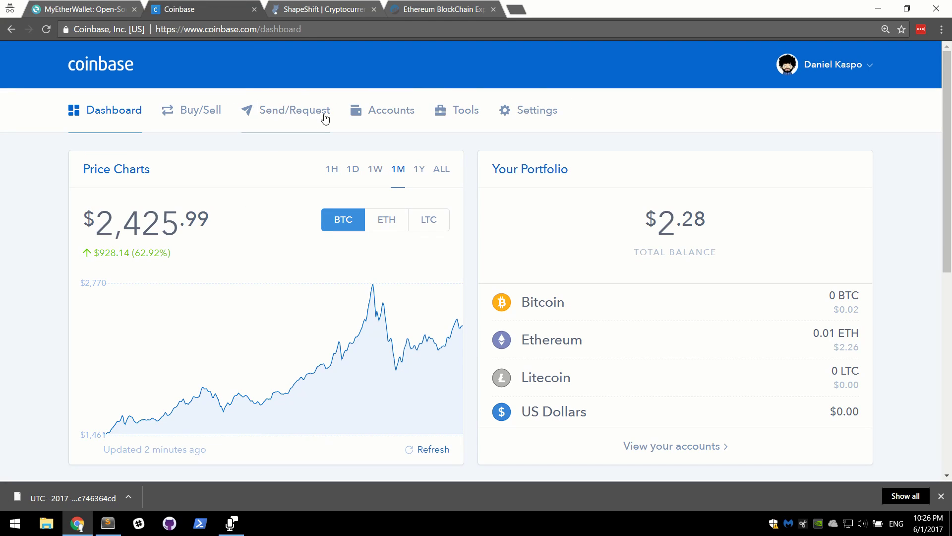
# Step: Set up a send from the ETH Wallet to the pasted MyEtherWallet address for the maximum amount
pyautogui.click(281, 113)
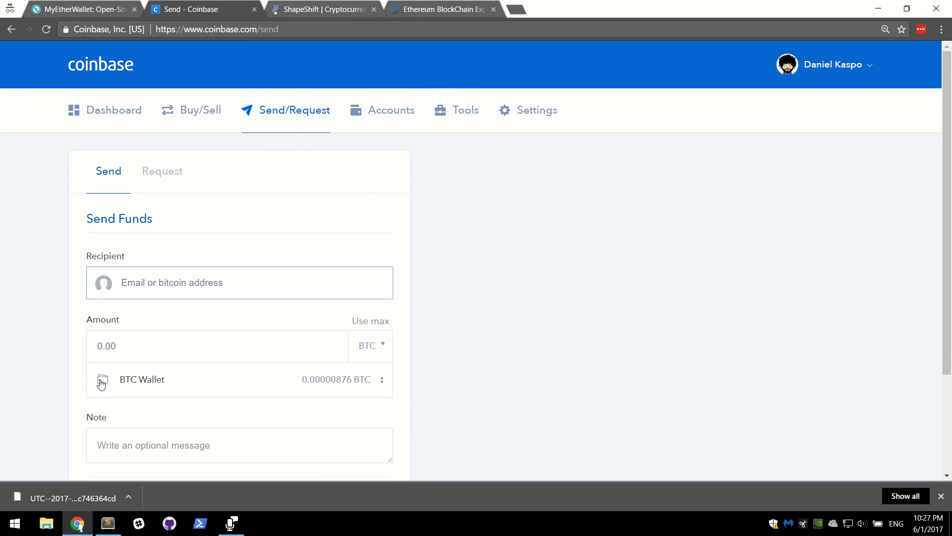
pyautogui.click(171, 382)
pyautogui.scroll(-1, 171, 383)
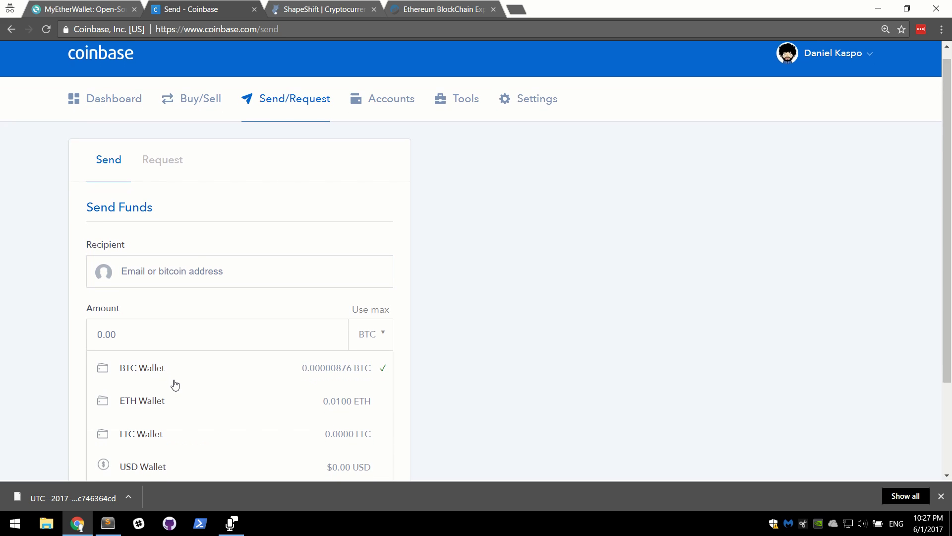
pyautogui.click(142, 351)
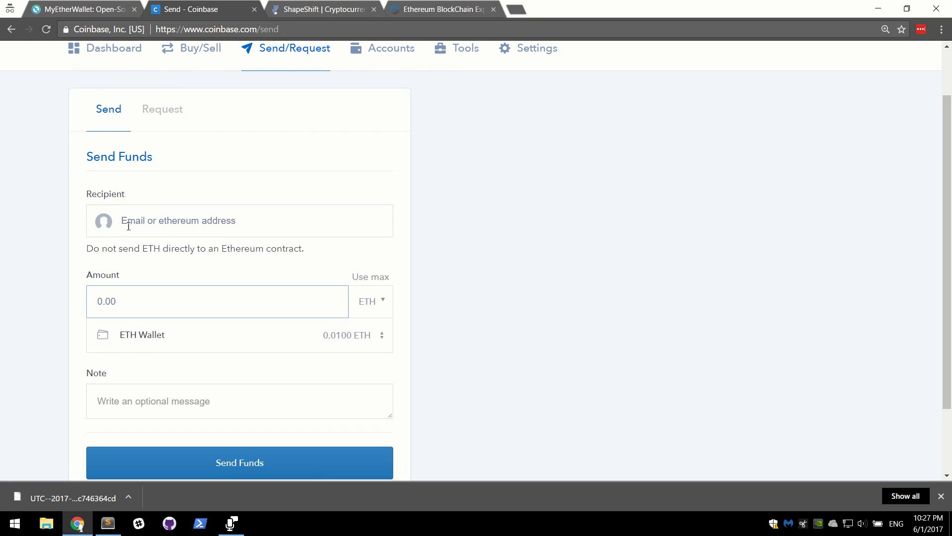
pyautogui.click(194, 236)
pyautogui.hotkey('ctrl', 'v')
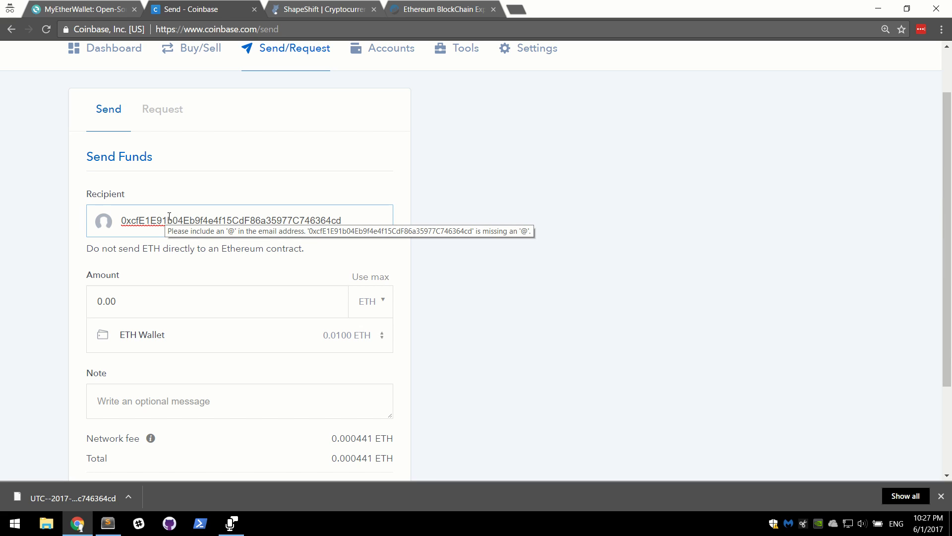
pyautogui.click(365, 281)
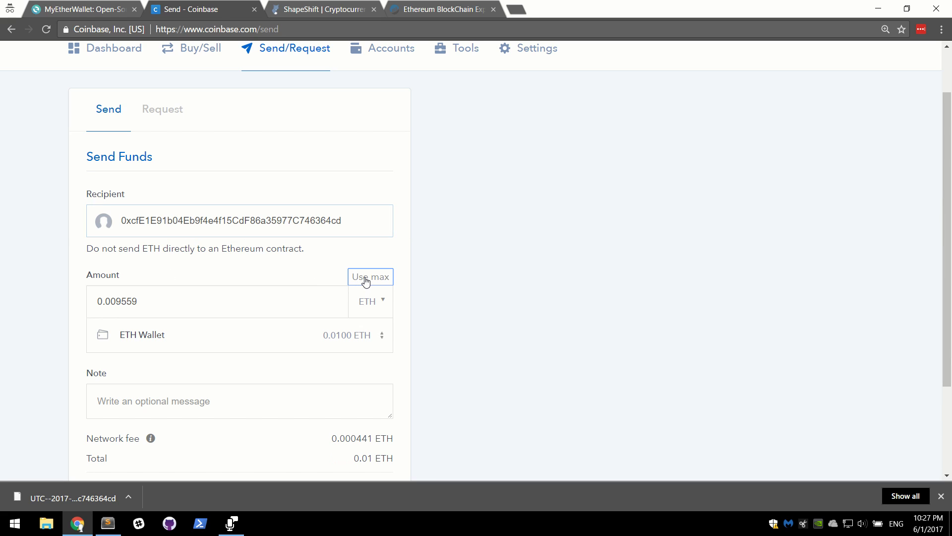
# Step: Review the 0.009559 ETH amount and network fee, then submit the send for confirmation
pyautogui.doubleClick(149, 300)
pyautogui.click(367, 353)
pyautogui.moveTo(118, 302); pyautogui.dragTo(161, 302)
pyautogui.click(48, 309)
pyautogui.scroll(-1, 442, 281)
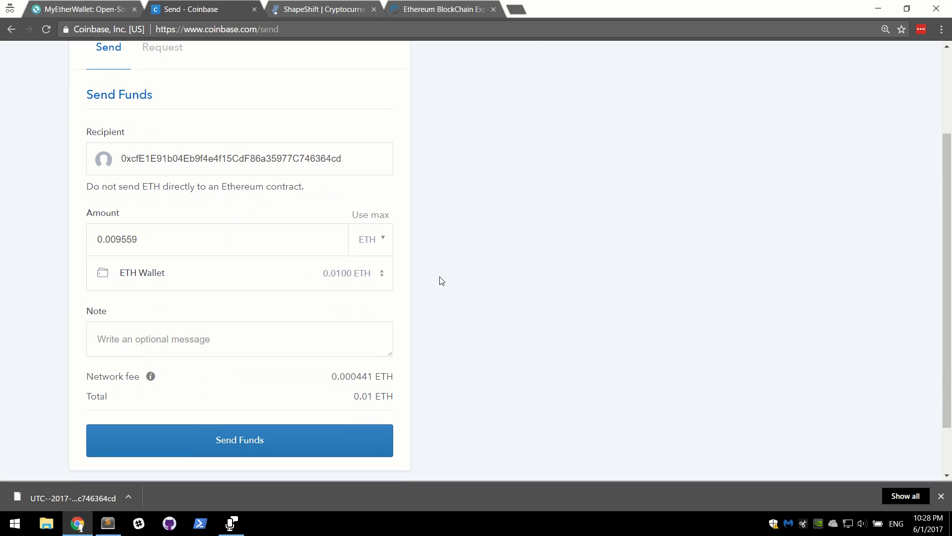
pyautogui.scroll(-1, 442, 281)
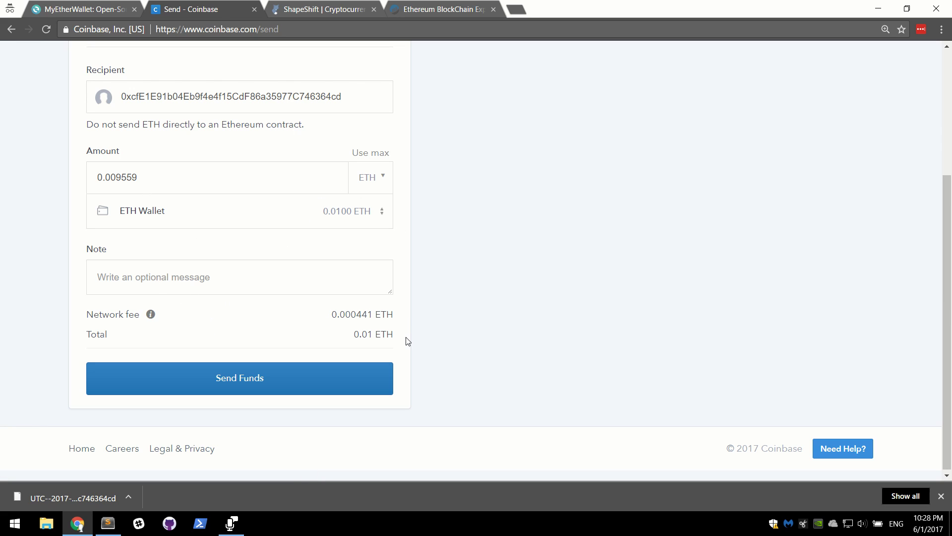
pyautogui.doubleClick(368, 321)
pyautogui.click(267, 326)
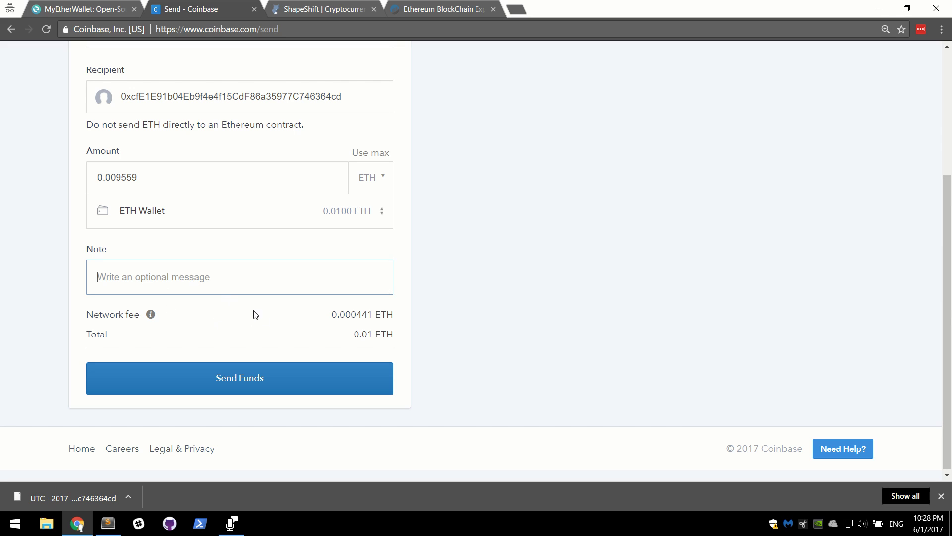
pyautogui.hotkey('shift', 'Tab')
pyautogui.click(247, 383)
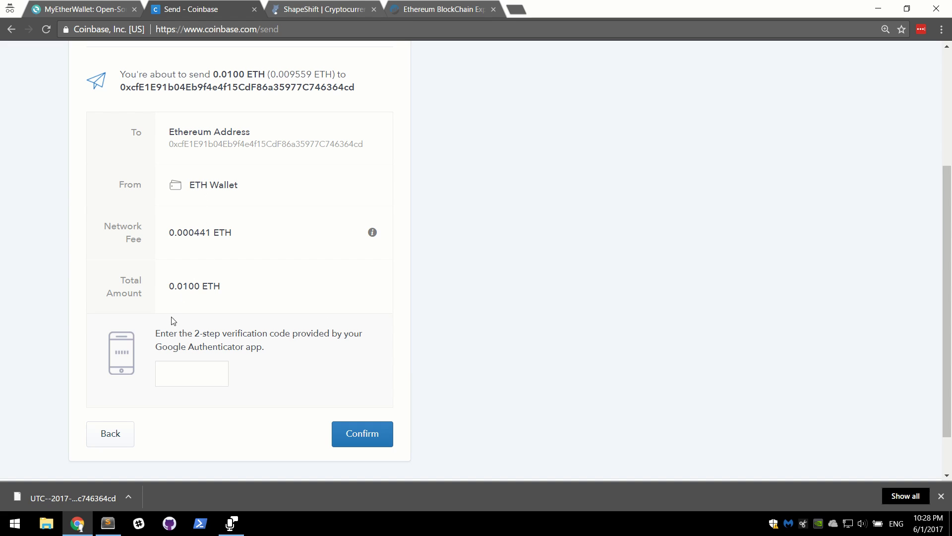
# Step: Enter the 2-step verification code to complete the 0.0100 ETH Coinbase send
pyautogui.click(187, 370)
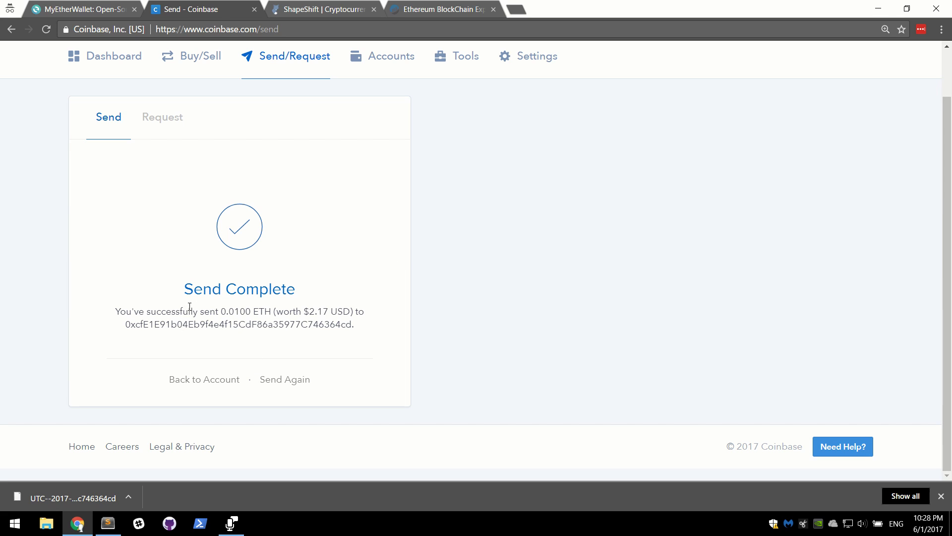
pyautogui.scroll(1, 149, 304)
# Step: From MyEtherWallet, open the wallet's Etherscan address page in a new tab
pyautogui.hotkey('ctrl', 'shift', 'Tab')
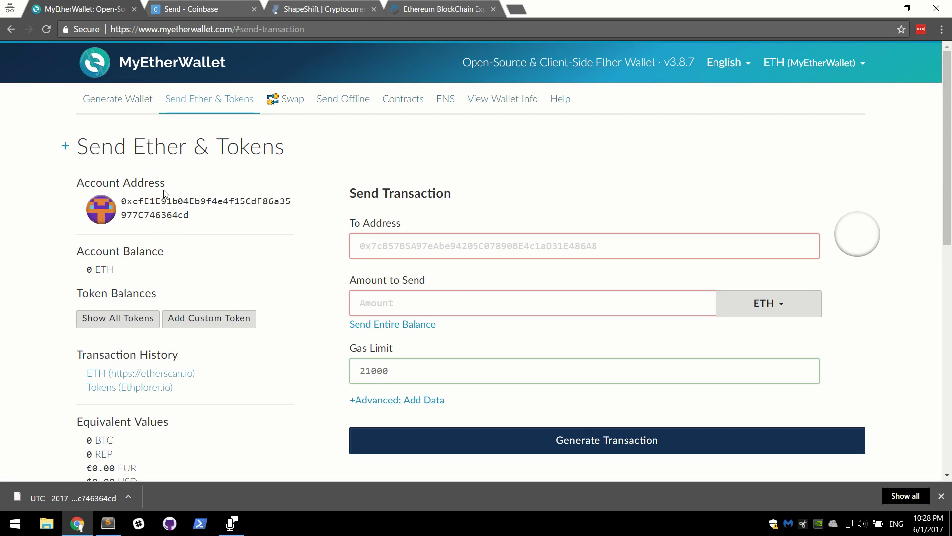
pyautogui.rightClick(121, 376)
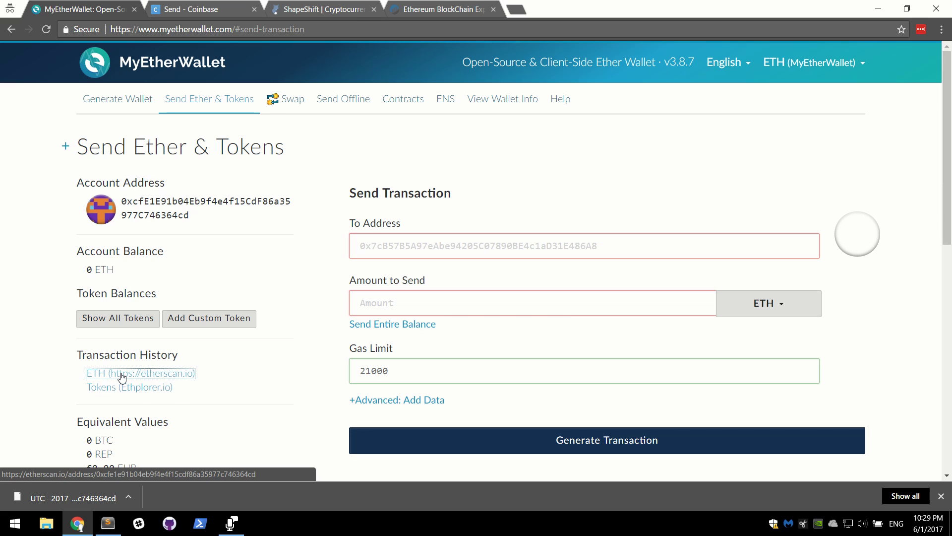
pyautogui.click(140, 381)
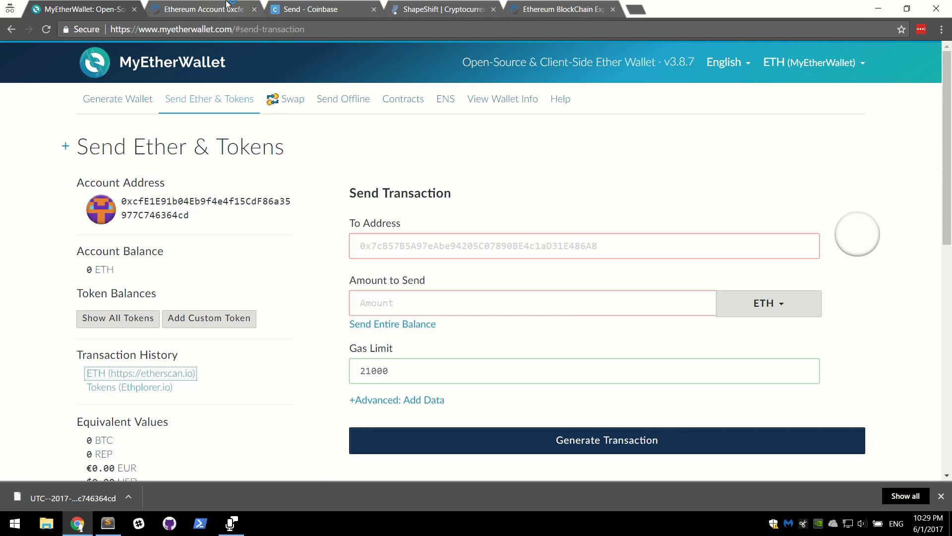
pyautogui.click(233, 11)
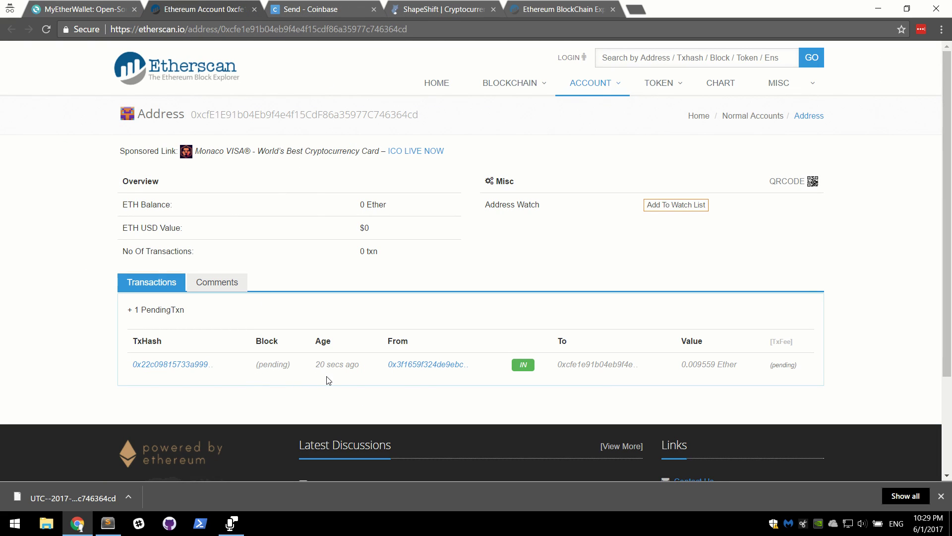
# Step: Refresh Etherscan until the incoming 0.009559 Ether transfer confirms and shows in the balance
pyautogui.moveTo(325, 366)
pyautogui.moveTo(681, 365); pyautogui.dragTo(746, 366)
pyautogui.click(708, 397)
pyautogui.press('F5')
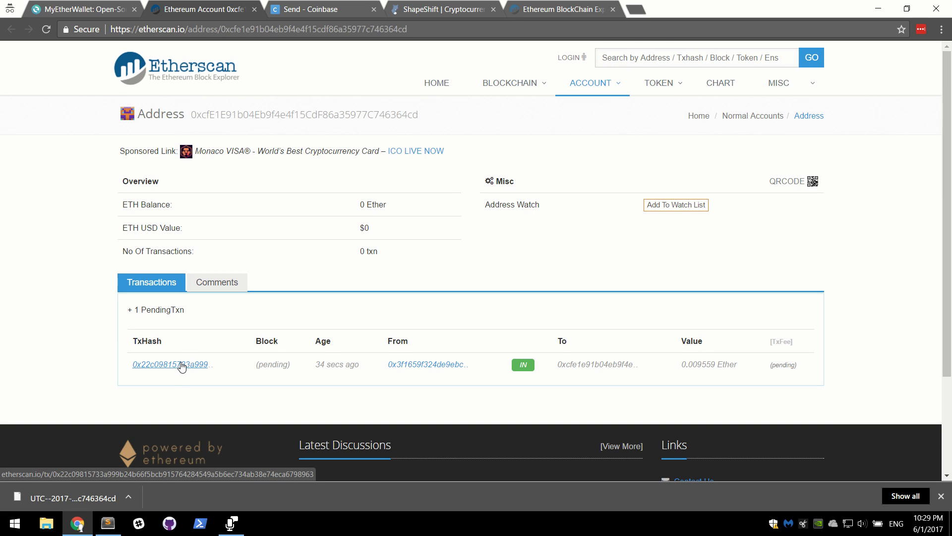
pyautogui.press('F5')
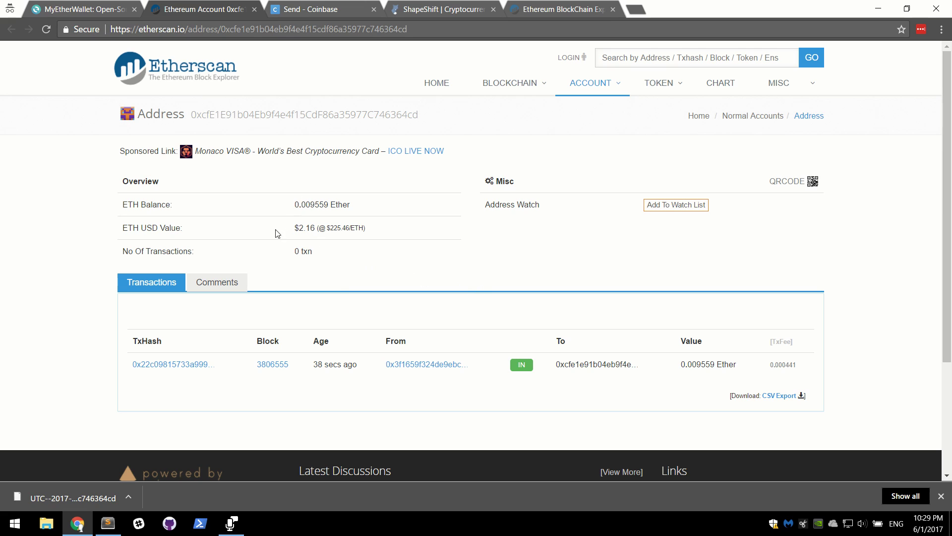
pyautogui.moveTo(295, 203); pyautogui.dragTo(331, 204)
pyautogui.click(300, 227)
pyautogui.moveTo(295, 229); pyautogui.dragTo(315, 227)
pyautogui.click(316, 227)
pyautogui.hotkey('ctrl', 'shift', 'Tab')
# Step: Reload MyEtherWallet and select the newest UTC keystore file to unlock with
pyautogui.click(109, 293)
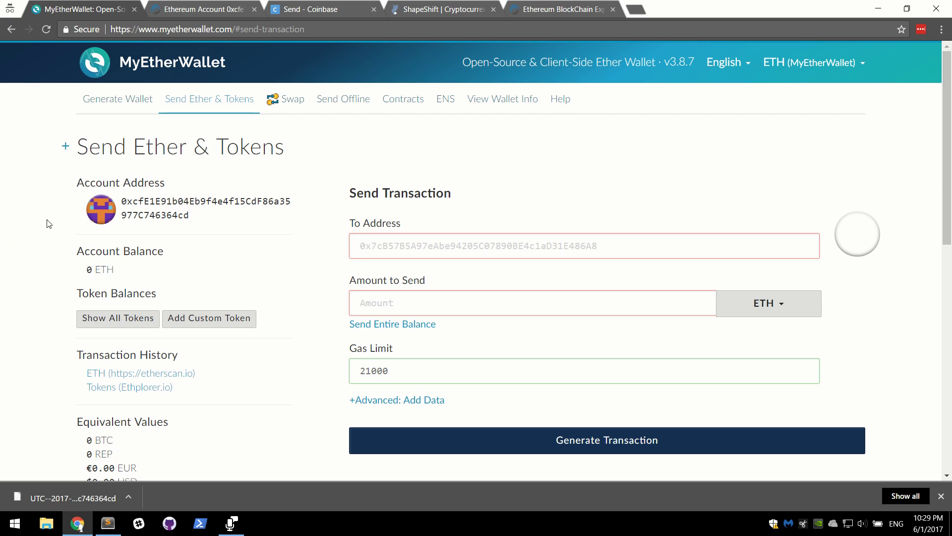
pyautogui.press('F5')
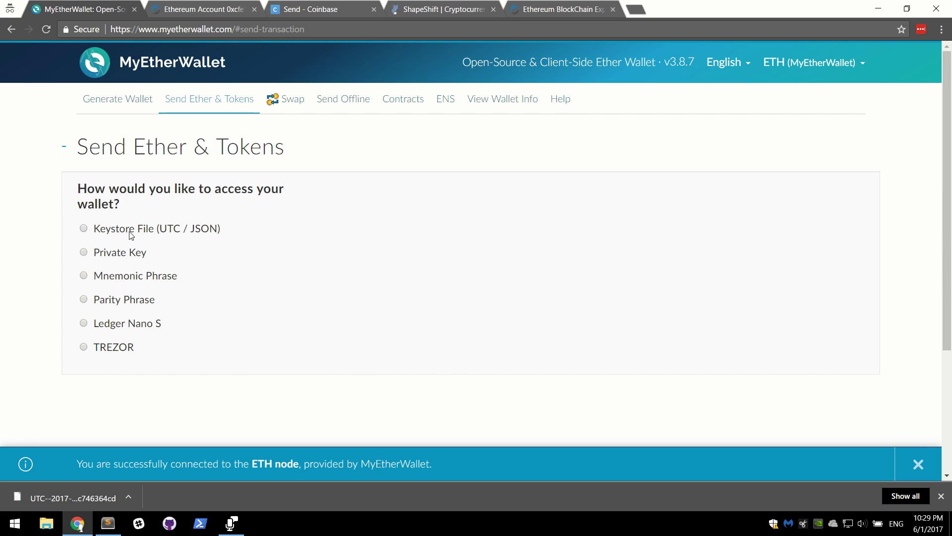
pyautogui.click(130, 233)
pyautogui.click(385, 213)
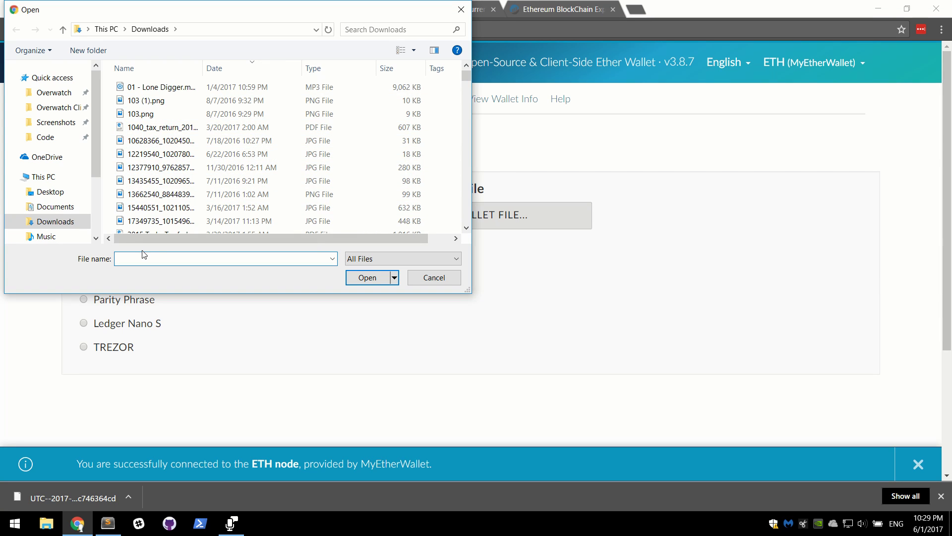
pyautogui.write('UTC')
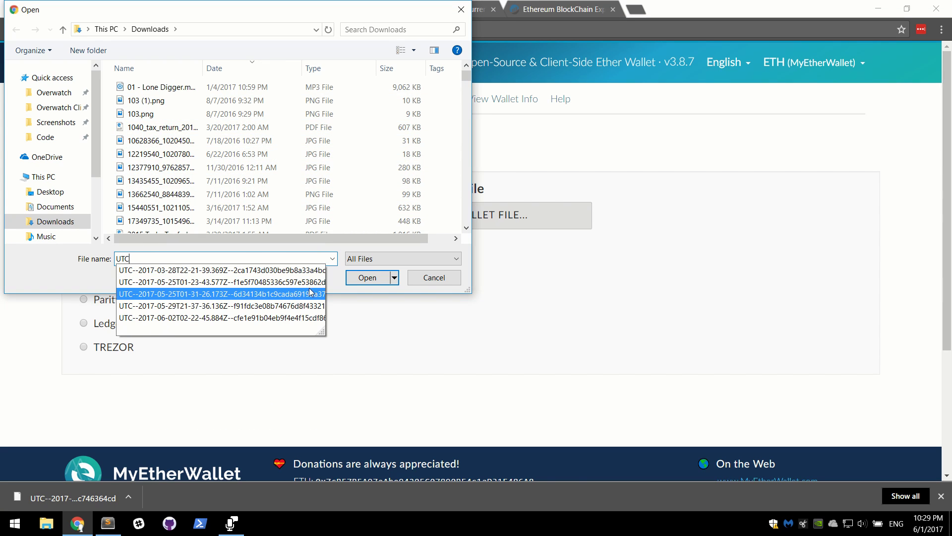
pyautogui.click(266, 318)
pyautogui.click(351, 278)
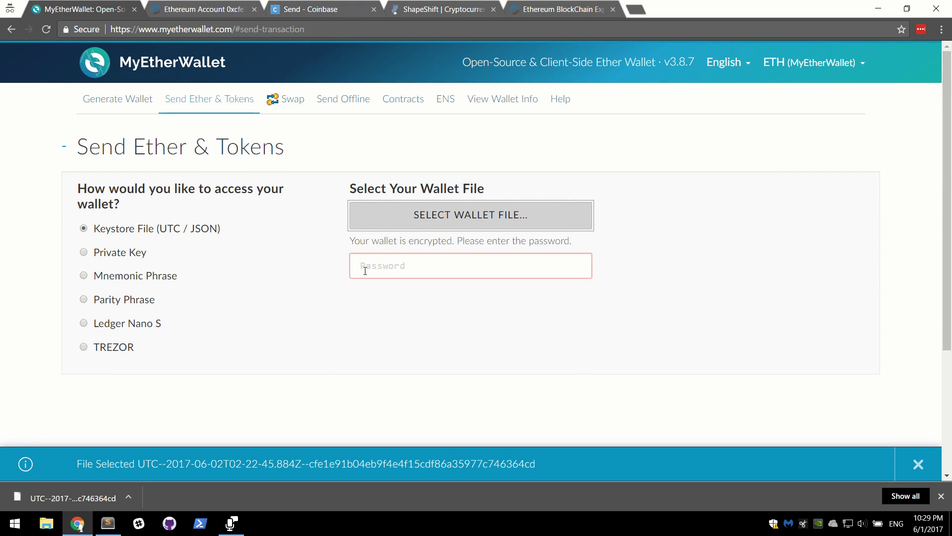
# Step: Enter the wallet password and unlock it, revealing the 0.010 ETH balance
pyautogui.click(365, 271)
pyautogui.write('••••')
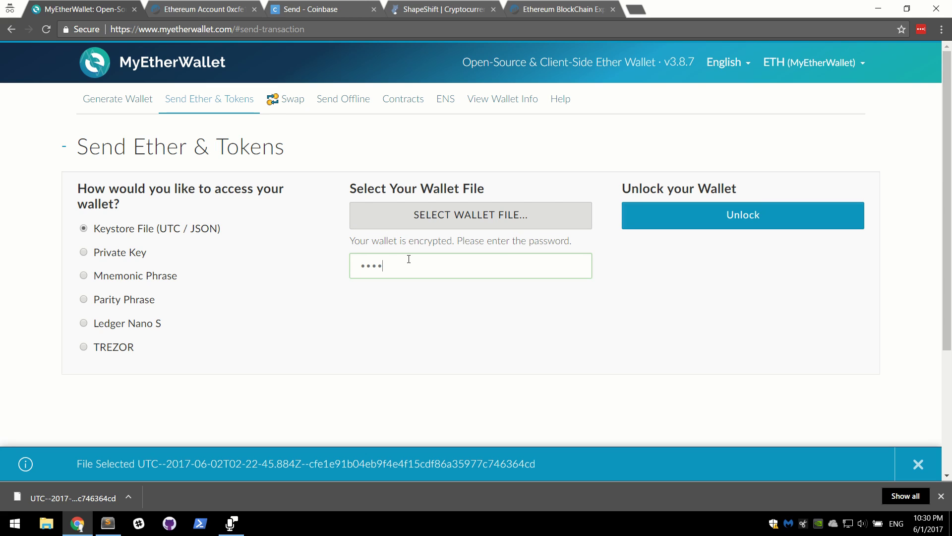
pyautogui.write('••••••••')
pyautogui.click(676, 215)
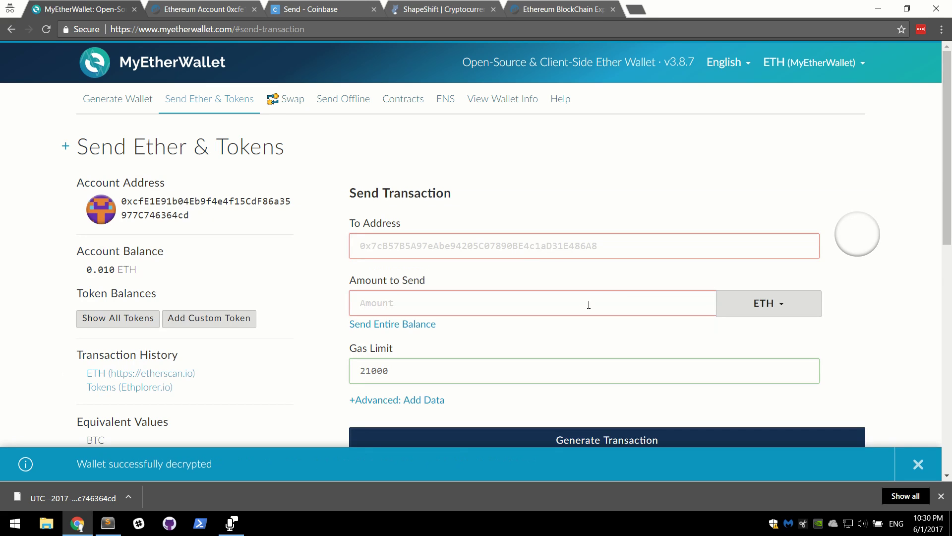
pyautogui.moveTo(104, 273)
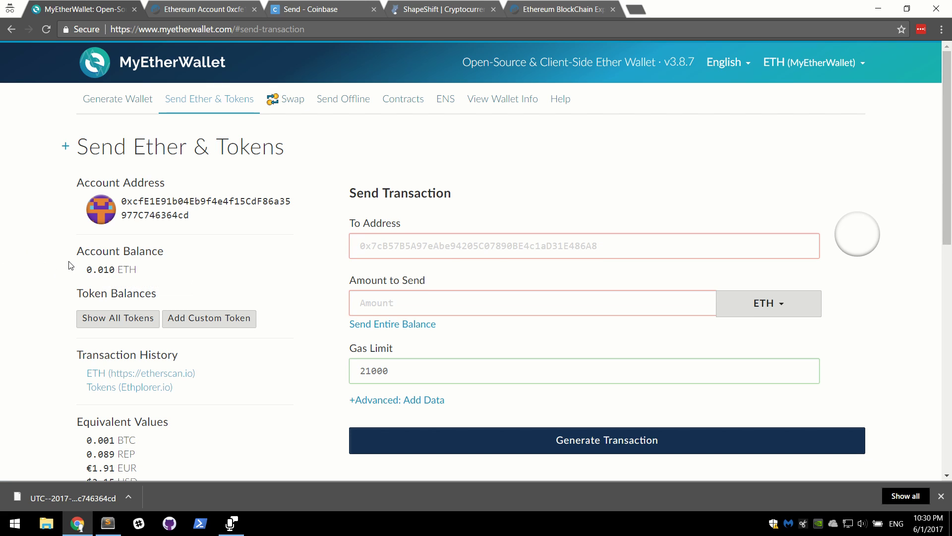
pyautogui.scroll(-3, 72, 266)
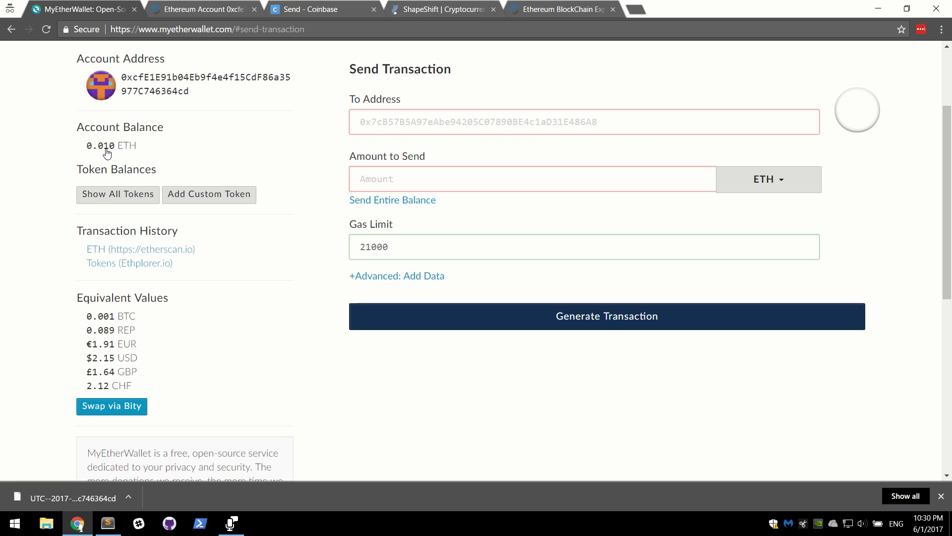
pyautogui.scroll(3, 187, 218)
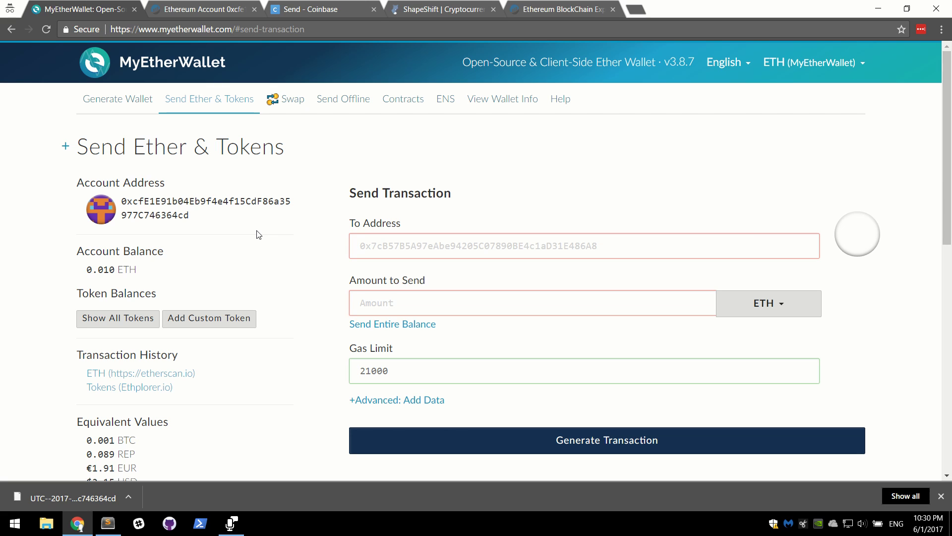
pyautogui.hotkey('ctrl', 't')
# Step: Load coinmarketcap.com and show the top 100 crypto-asset rankings
pyautogui.write('coinmarketcap.com')
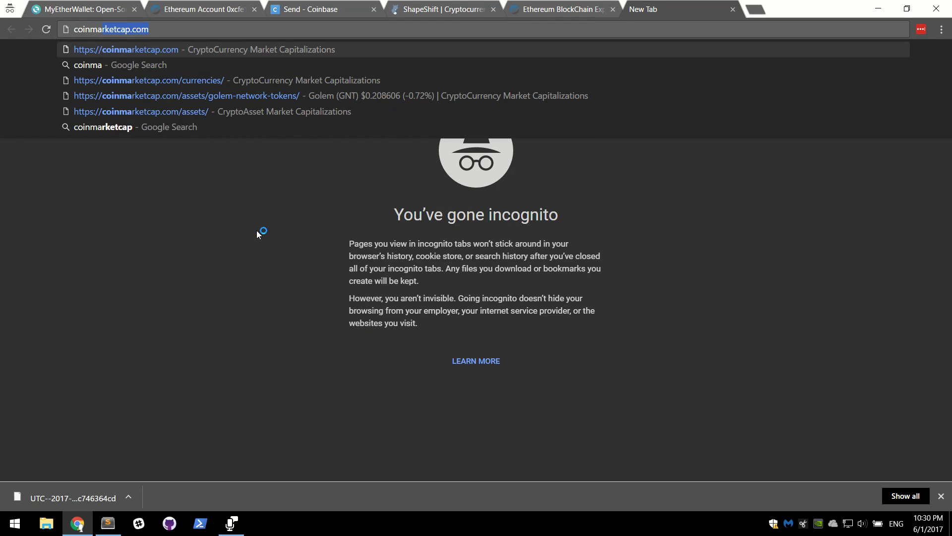
pyautogui.press('Return')
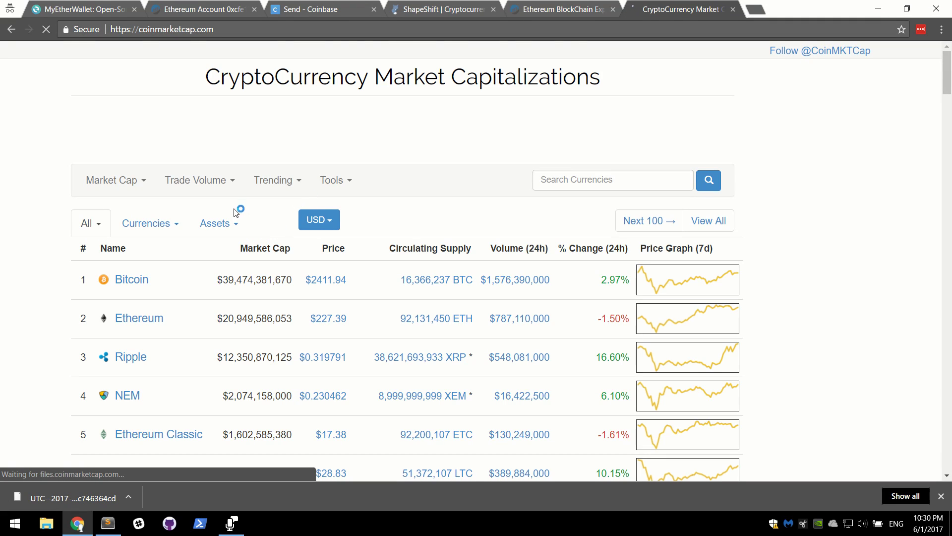
pyautogui.click(225, 227)
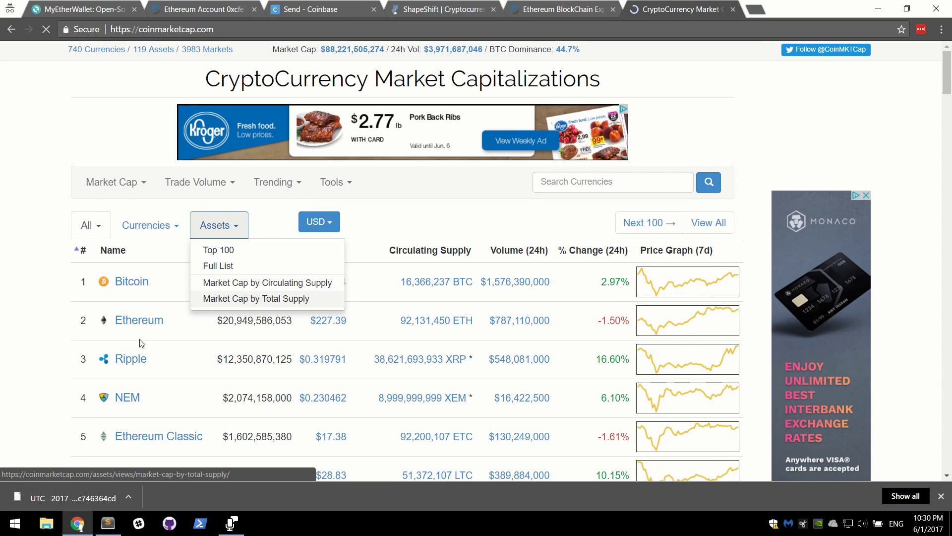
pyautogui.click(234, 251)
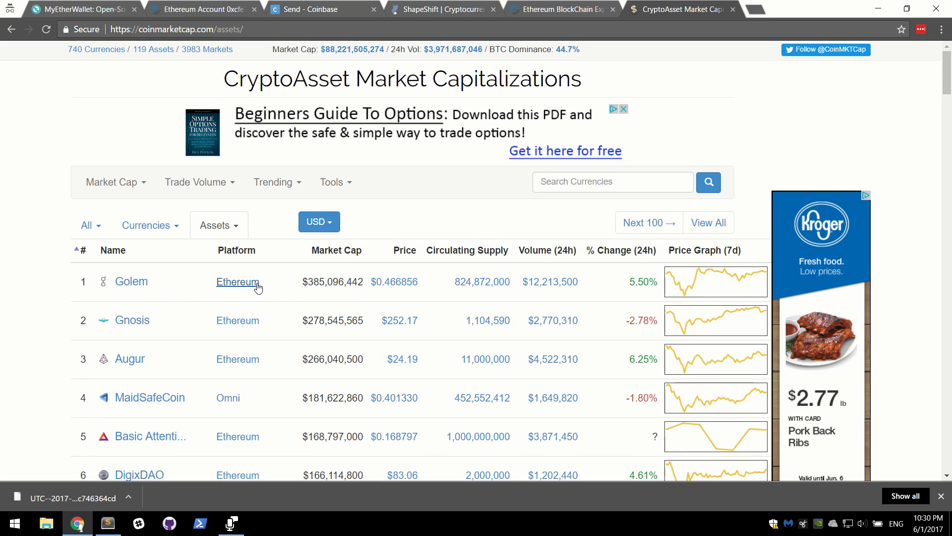
# Step: Scroll down the rankings past Golem to find the SingularDTV row
pyautogui.moveTo(271, 287); pyautogui.dragTo(213, 301)
pyautogui.click(205, 291)
pyautogui.doubleClick(153, 281)
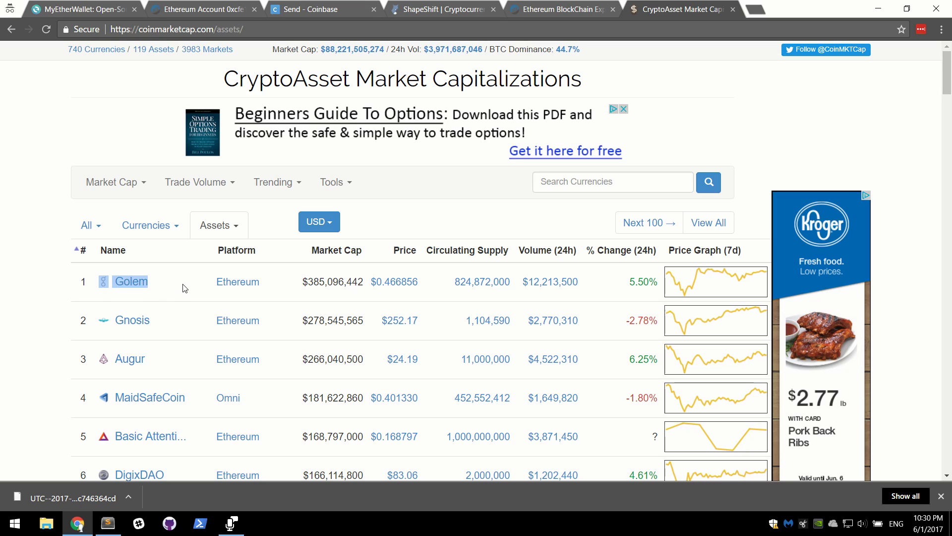
pyautogui.click(155, 288)
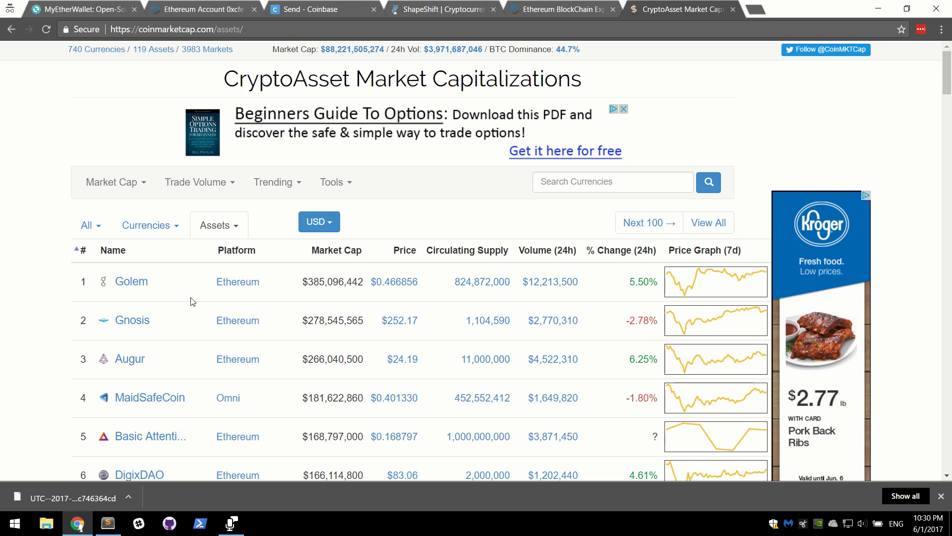
pyautogui.scroll(-1, 188, 308)
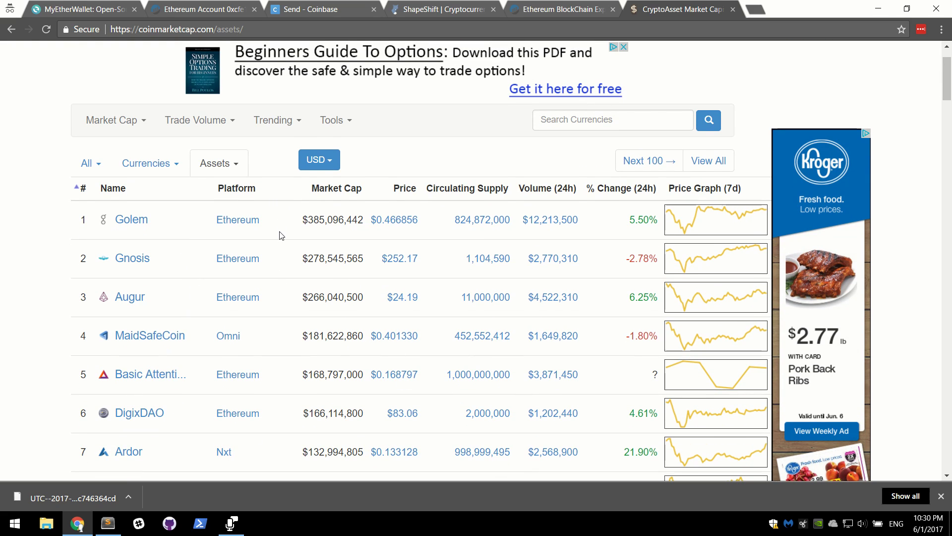
pyautogui.scroll(-1, 288, 238)
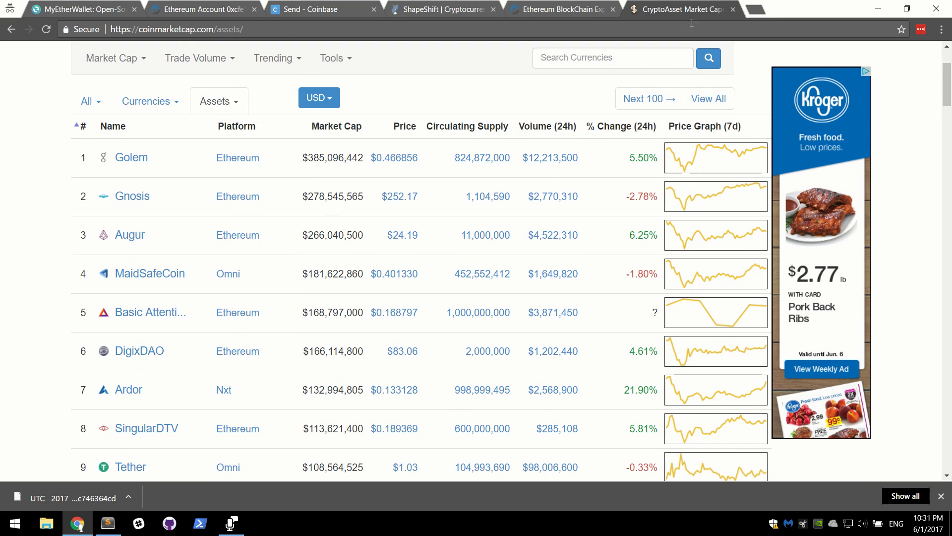
# Step: Close CoinMarketCap and set up a Precise Ether-to-SingularDTV trade on ShapeShift, then continue
pyautogui.click(732, 9)
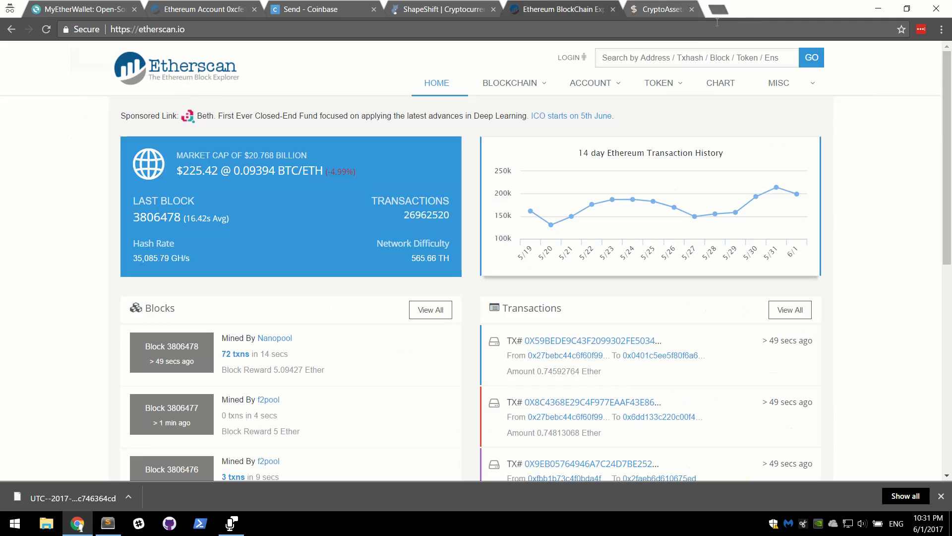
pyautogui.click(434, 5)
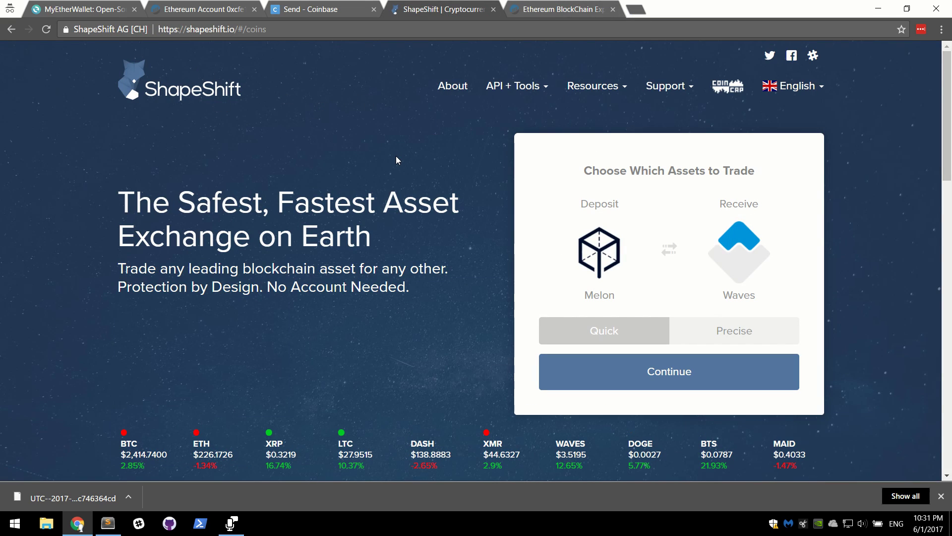
pyautogui.click(577, 263)
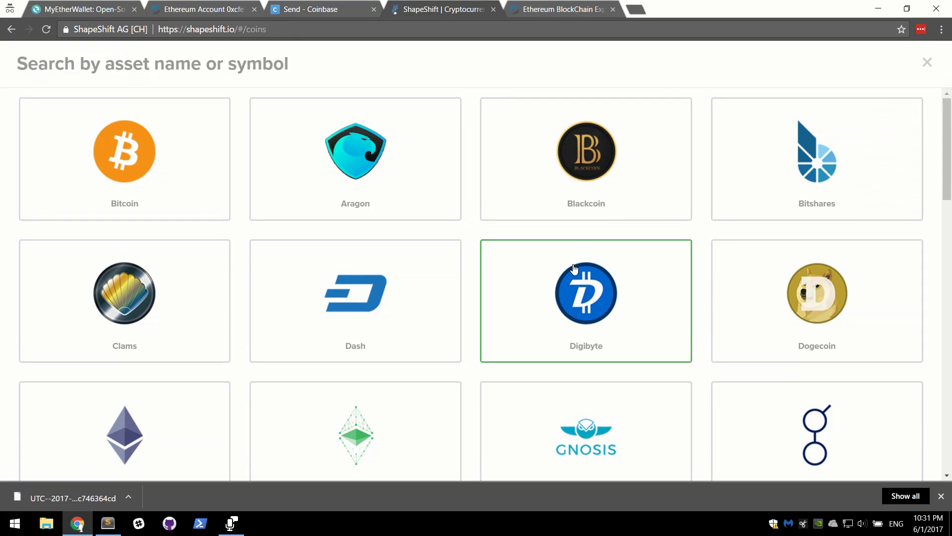
pyautogui.scroll(-1, 140, 419)
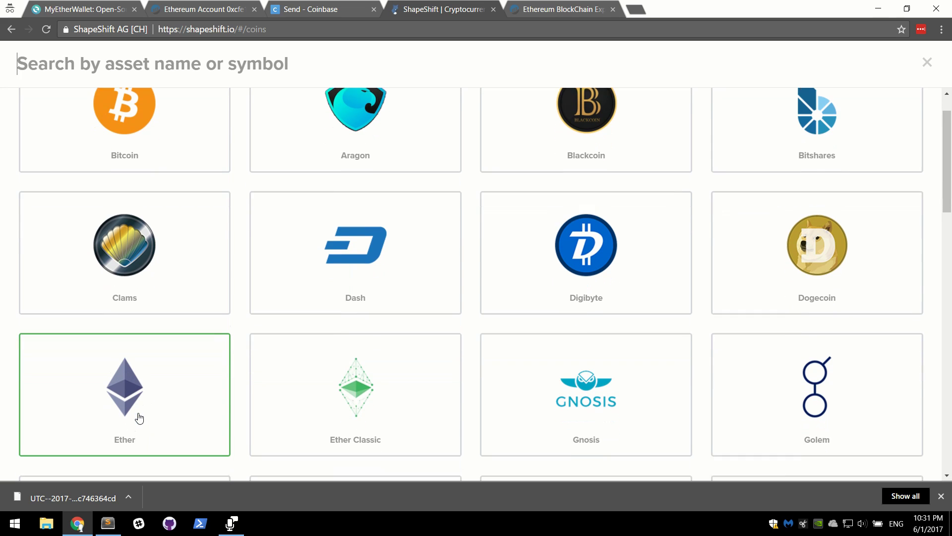
pyautogui.click(148, 390)
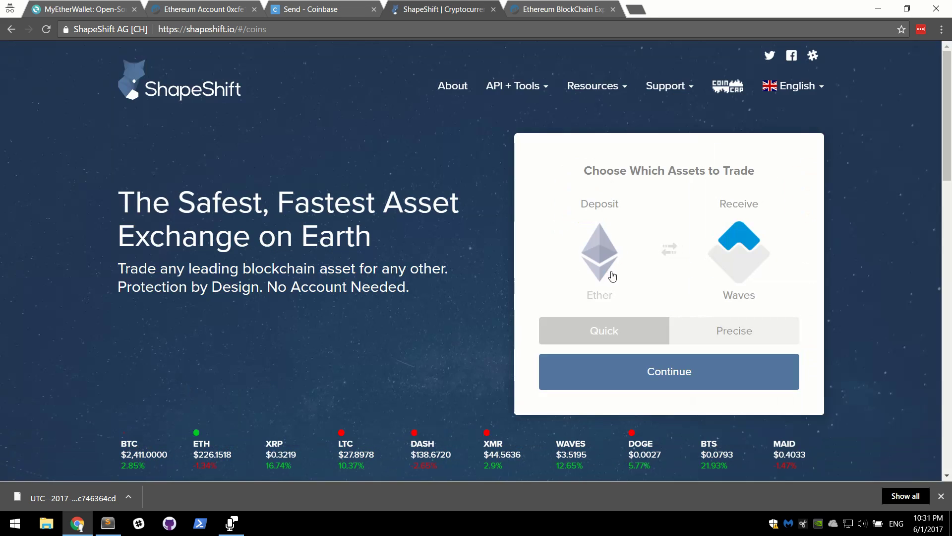
pyautogui.click(743, 250)
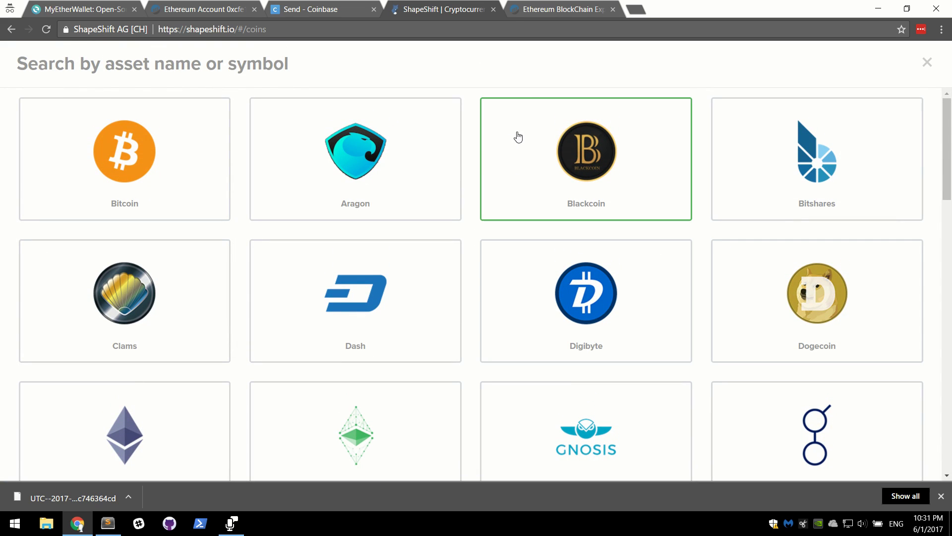
pyautogui.write('sing')
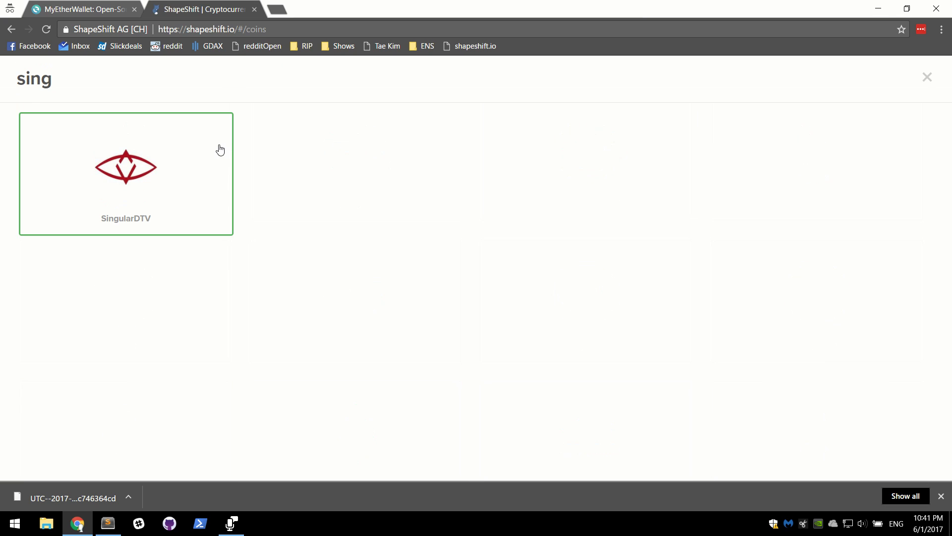
pyautogui.click(219, 149)
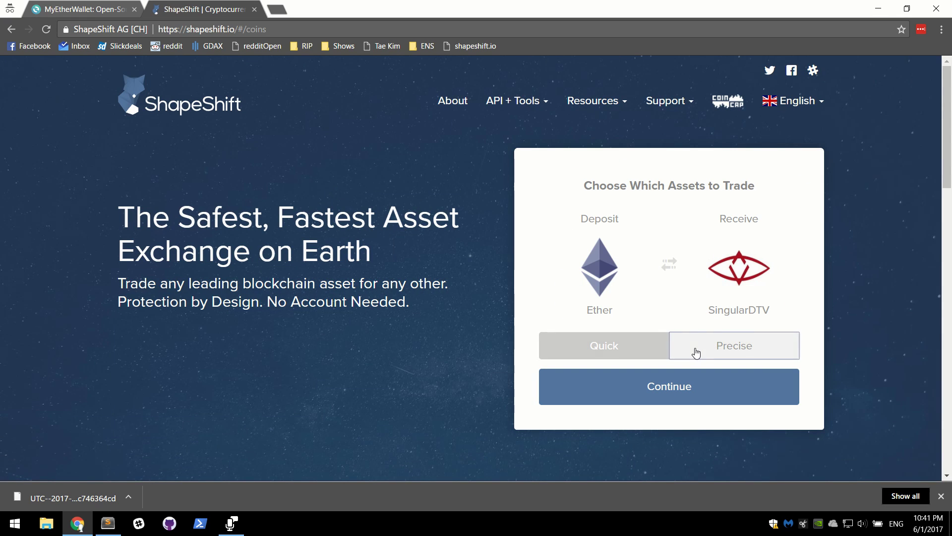
pyautogui.click(697, 352)
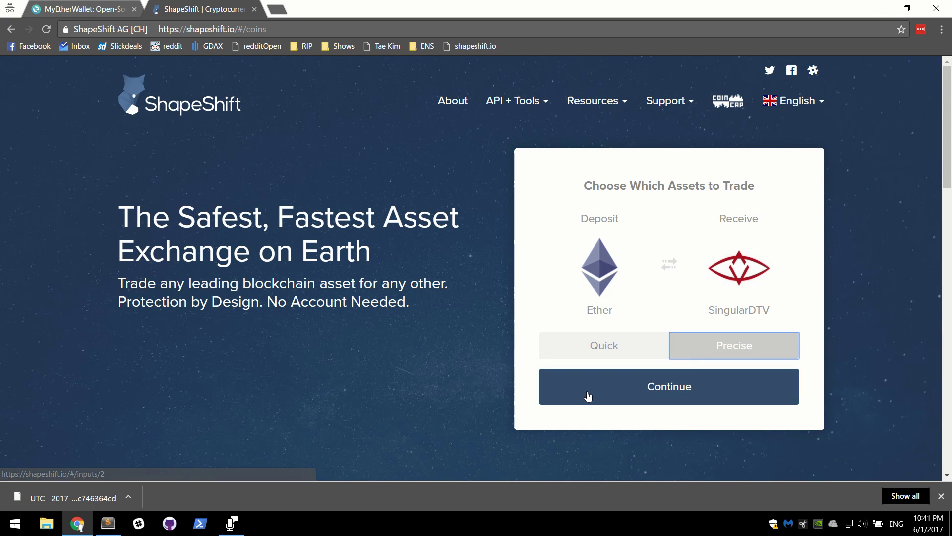
pyautogui.click(662, 391)
# Step: Correct the deposit from 0.001 to 0.005 ETH, then select the MyEtherWallet account address
pyautogui.click(362, 298)
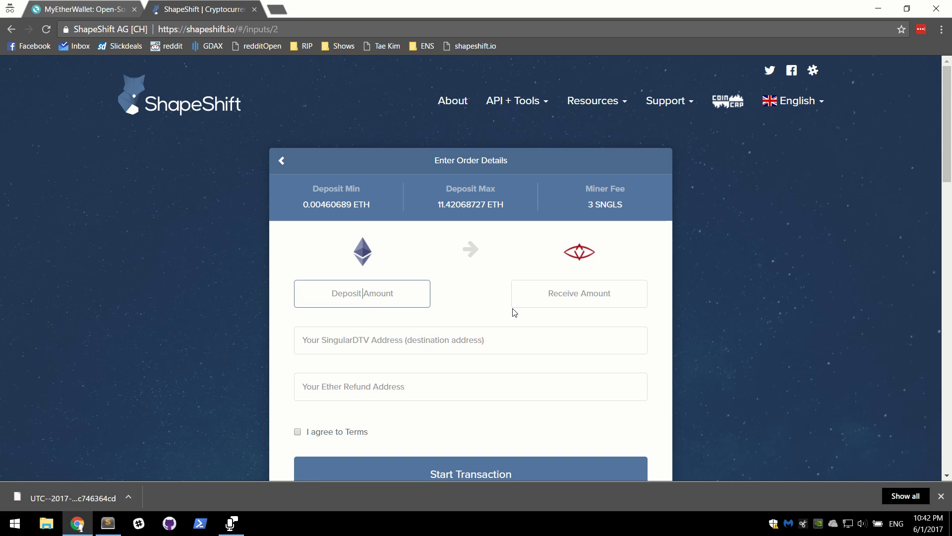
pyautogui.write('0.001')
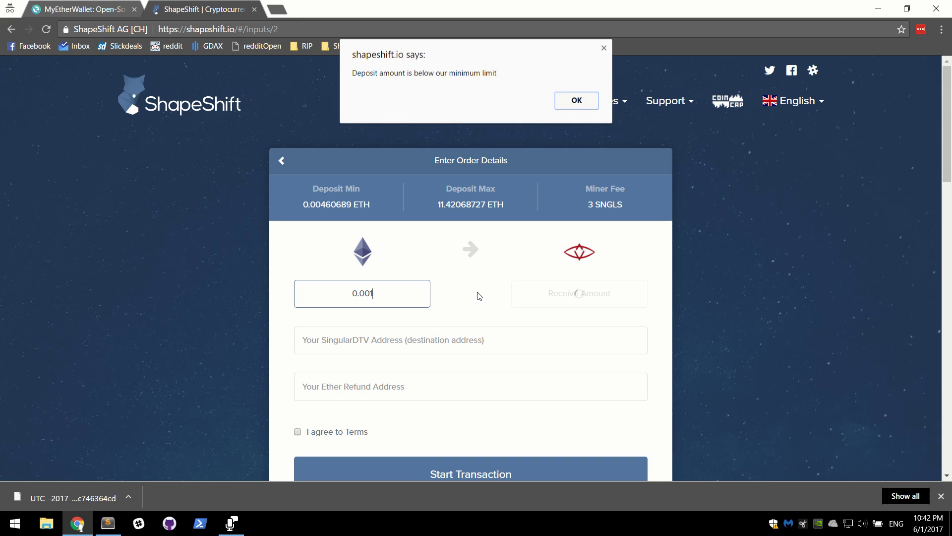
pyautogui.click(583, 105)
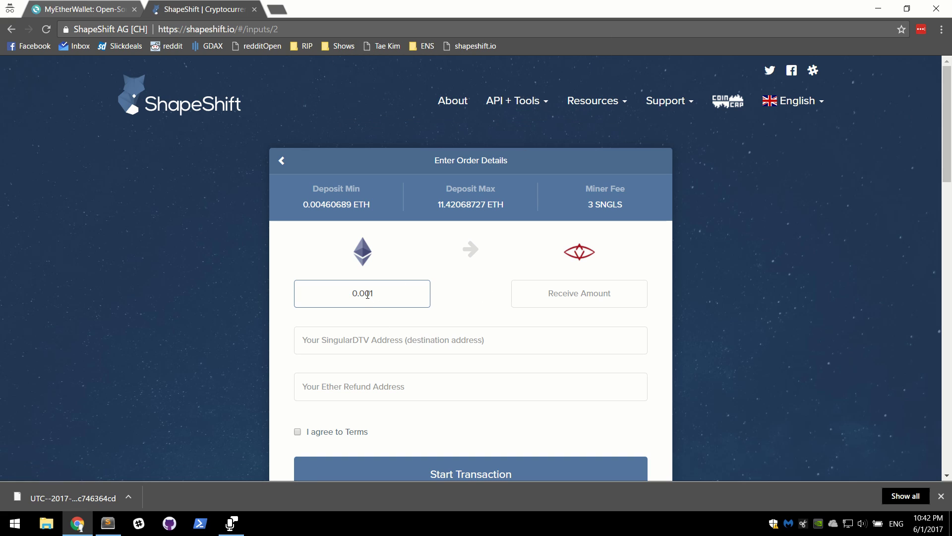
pyautogui.click(368, 294)
pyautogui.press('BackSpace')
pyautogui.write('5')
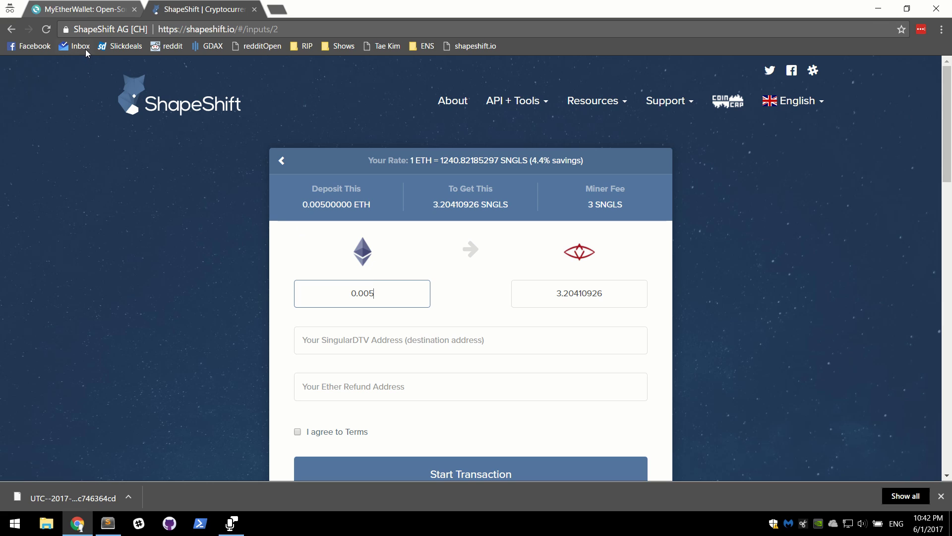
pyautogui.click(73, 6)
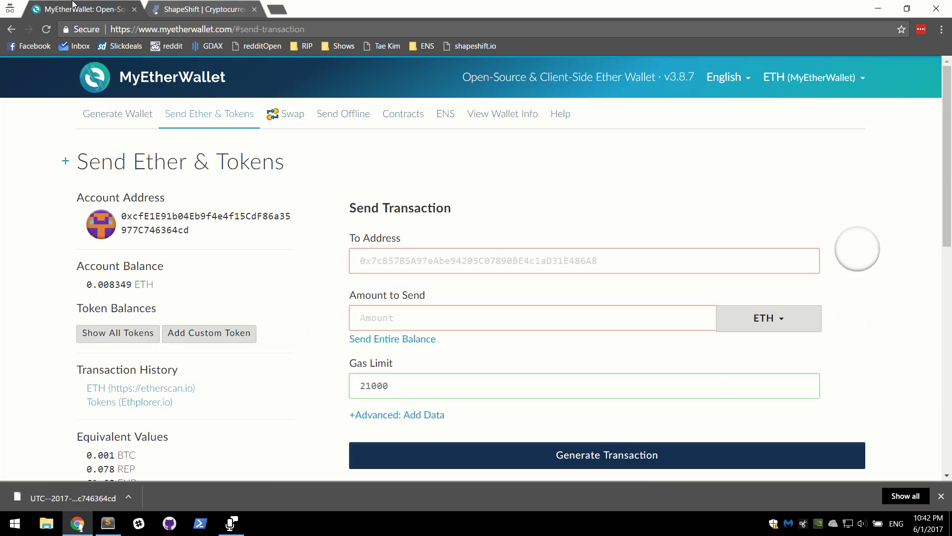
pyautogui.doubleClick(146, 217)
pyautogui.hotkey('ctrl', 'c')
# Step: Paste the wallet address as SingularDTV destination and Ether refund address, accept terms, start the order
pyautogui.click(204, 9)
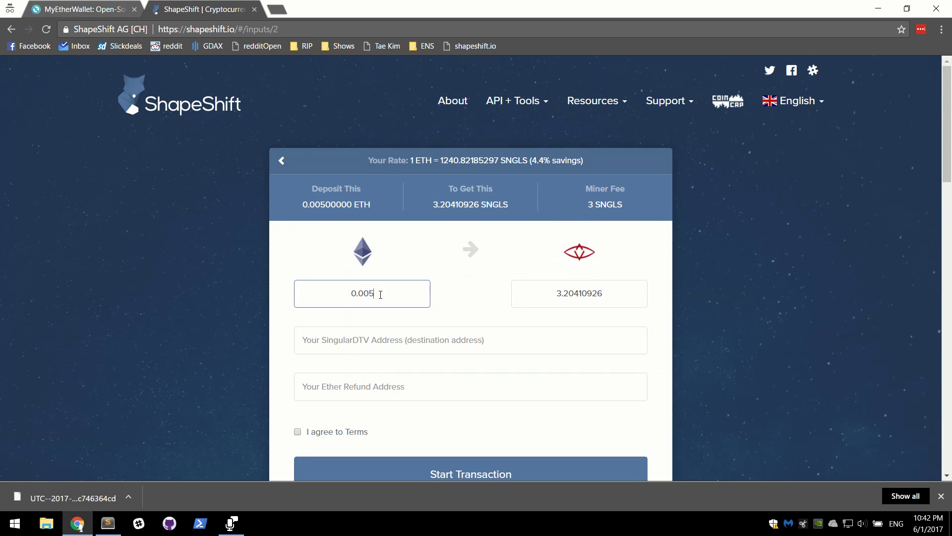
pyautogui.click(343, 342)
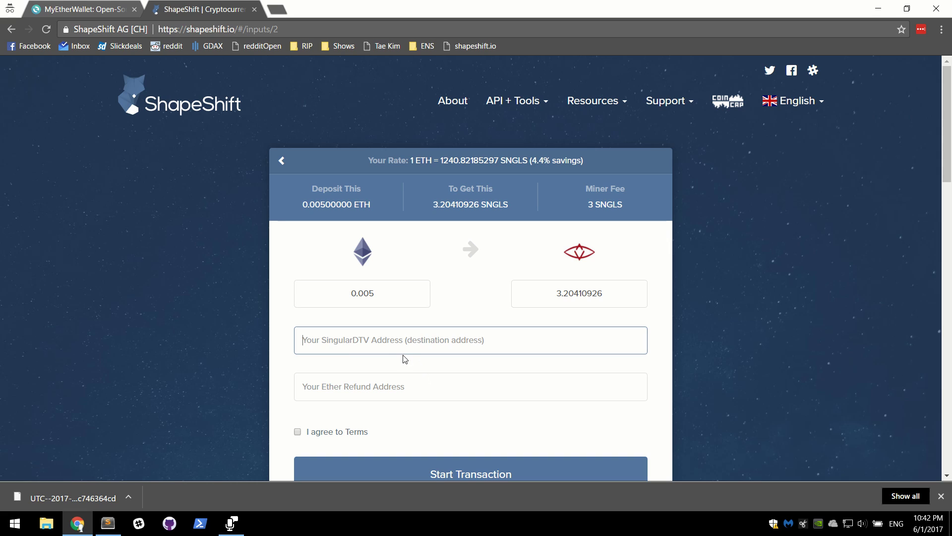
pyautogui.hotkey('ctrl', 'v')
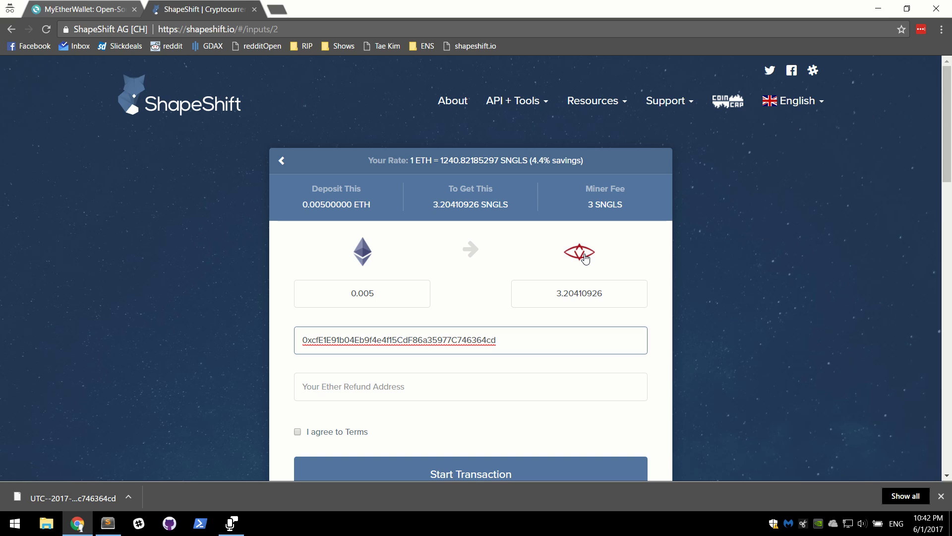
pyautogui.click(416, 384)
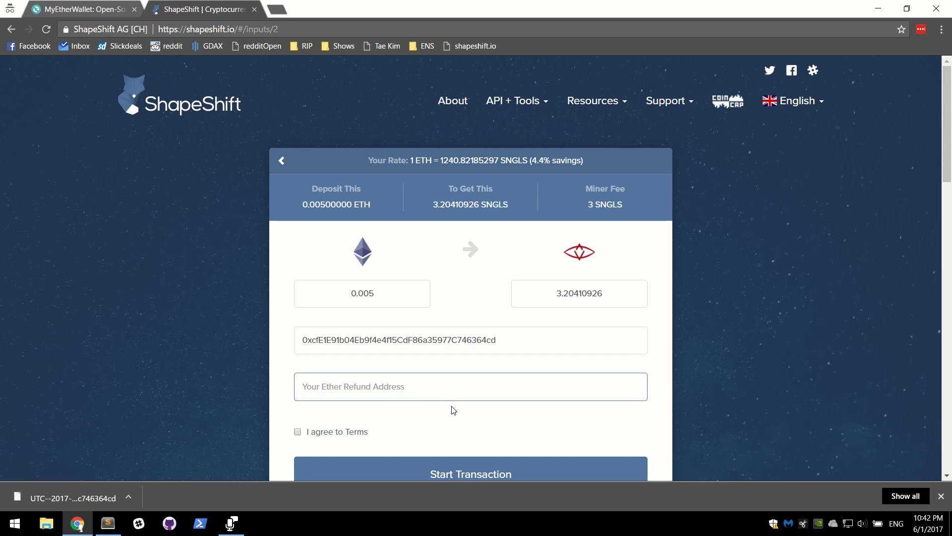
pyautogui.hotkey('ctrl', 'v')
pyautogui.scroll(-1, 277, 365)
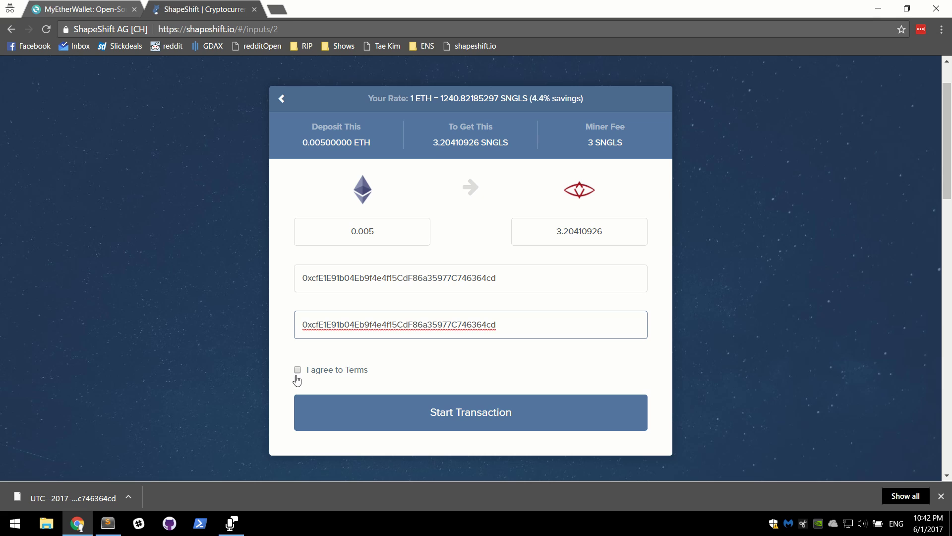
pyautogui.click(297, 369)
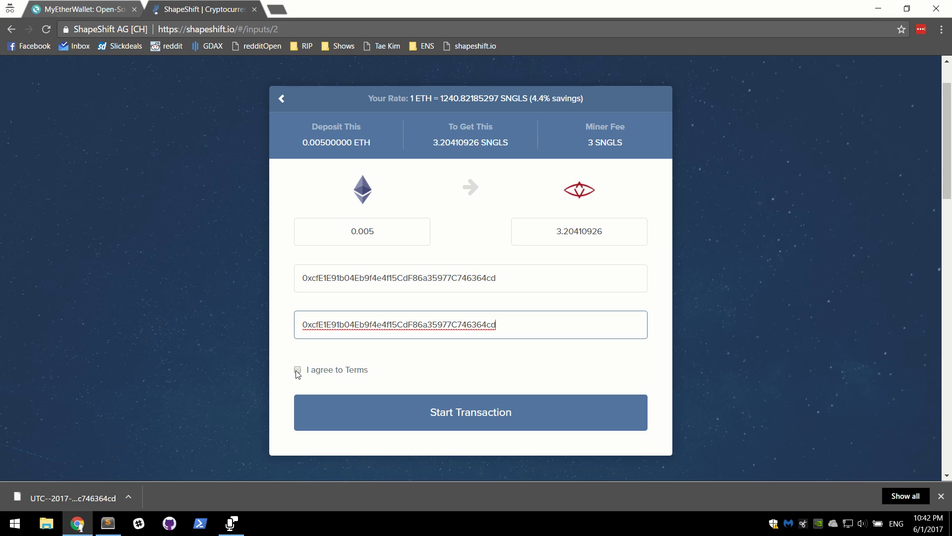
pyautogui.click(351, 418)
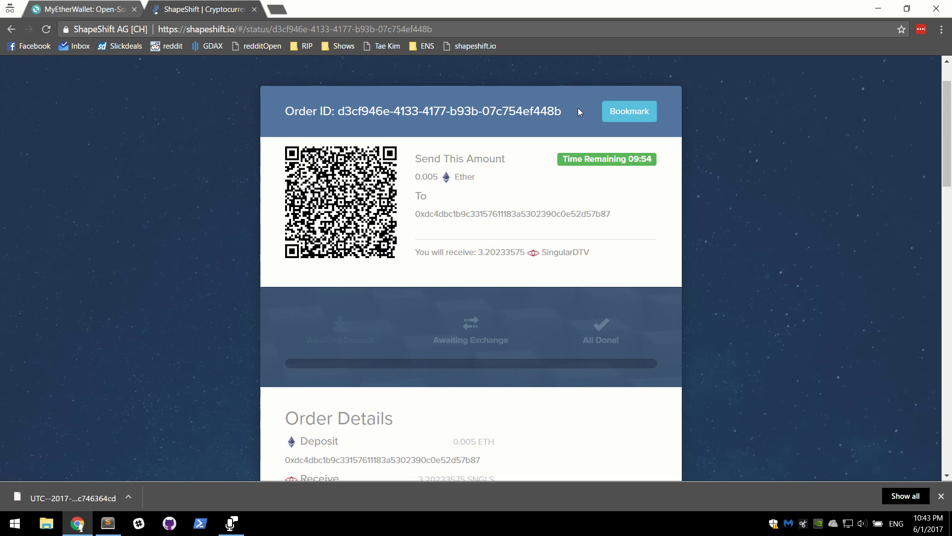
# Step: Copy the order's deposit address for the 0.005 Ether payment
pyautogui.doubleClick(456, 214)
pyautogui.hotkey('ctrl', 'c')
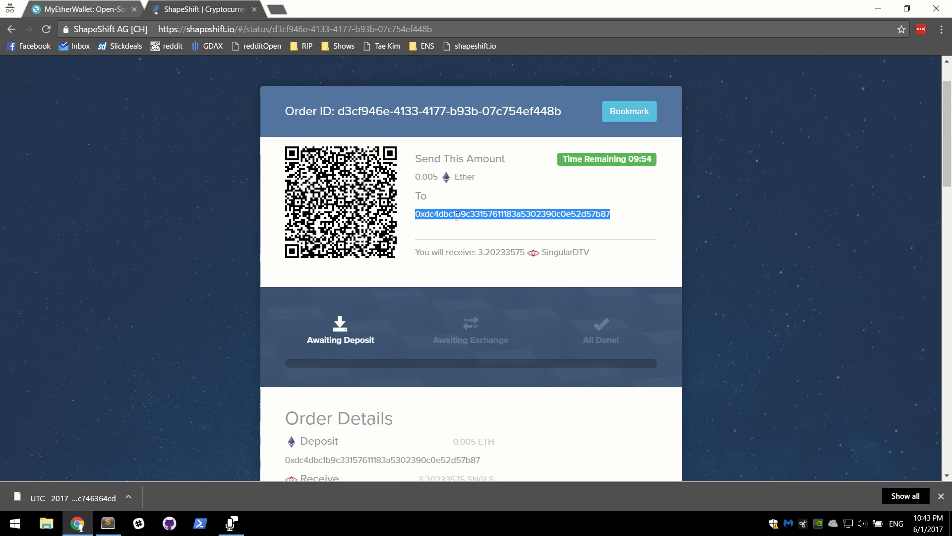
pyautogui.click(451, 198)
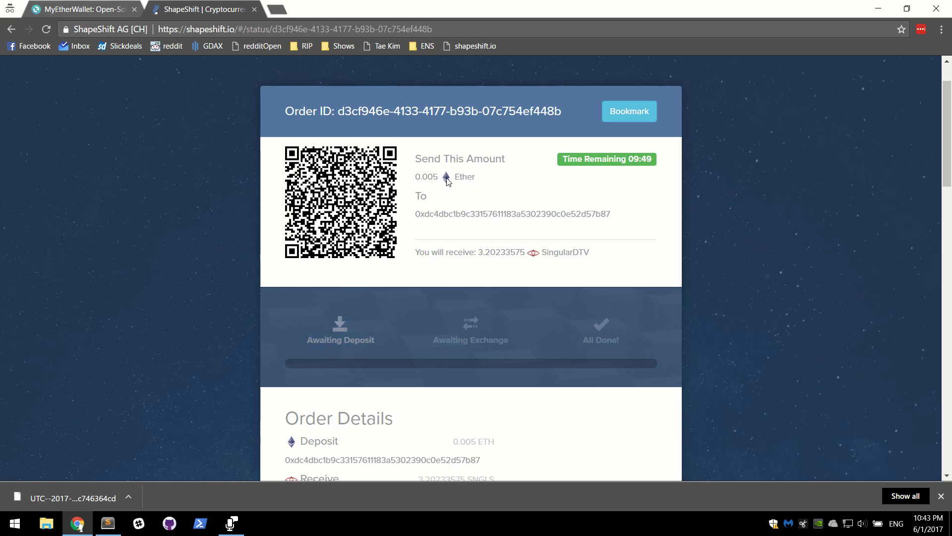
# Step: Paste the ShapeShift deposit address as recipient and enter .005 ETH, checking the 21000 gas limit
pyautogui.hotkey('ctrl', 'shift', 'Tab')
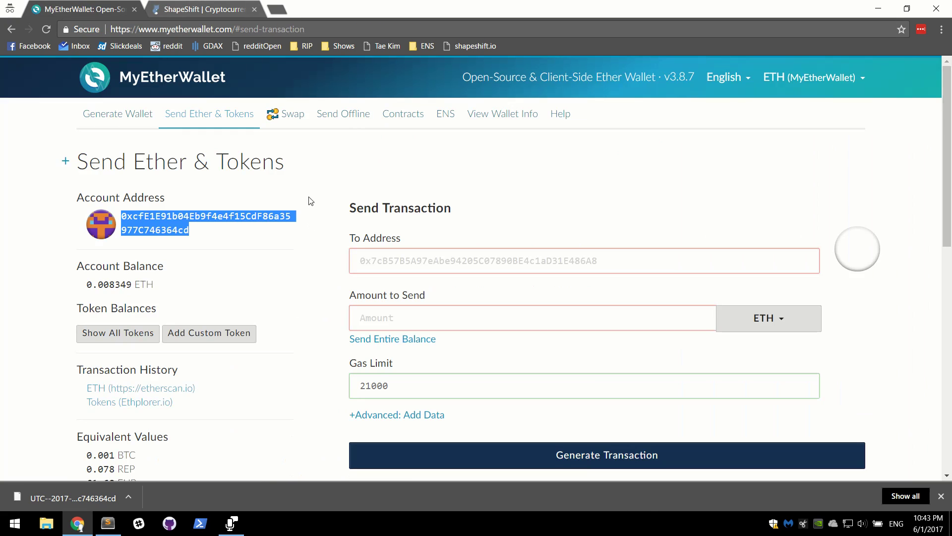
pyautogui.click(420, 253)
pyautogui.hotkey('ctrl', 'v')
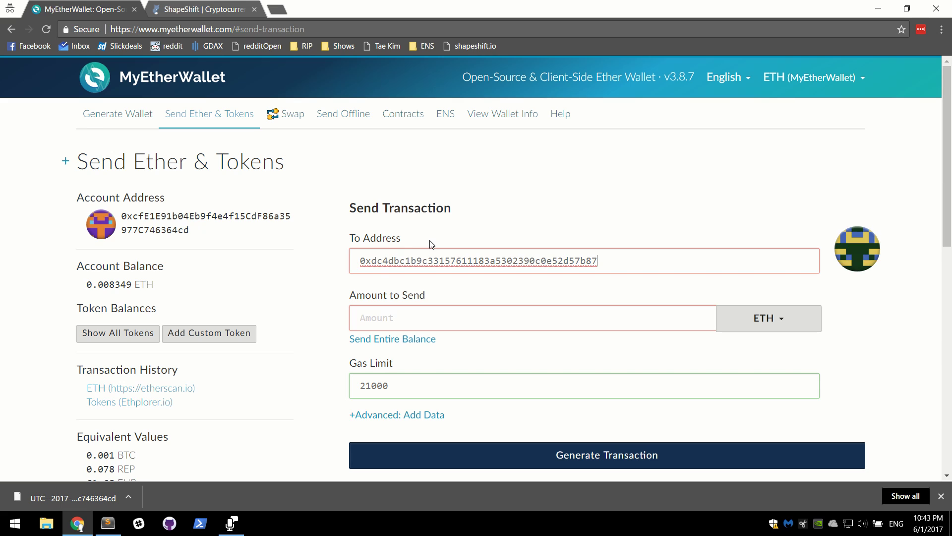
pyautogui.click(377, 319)
pyautogui.write('.005')
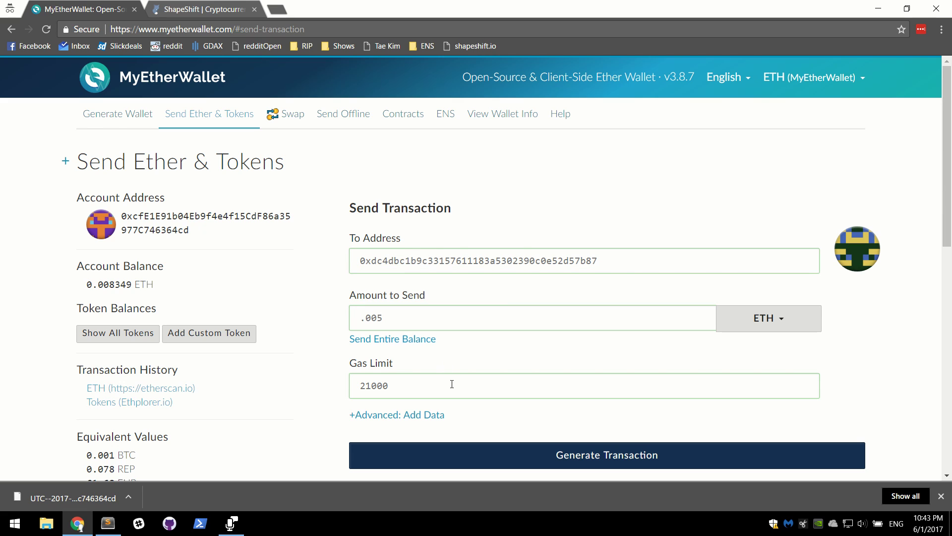
pyautogui.scroll(-1, 334, 353)
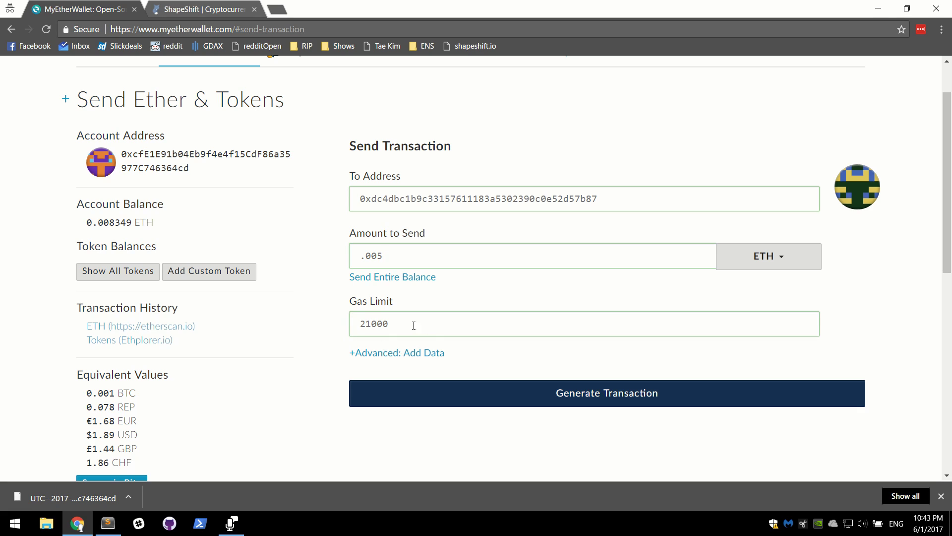
pyautogui.moveTo(414, 324); pyautogui.dragTo(349, 324)
pyautogui.click(331, 329)
pyautogui.moveTo(426, 323); pyautogui.dragTo(327, 326)
pyautogui.click(323, 329)
# Step: Adjust the Gas Price slider to 25 Gwei
pyautogui.scroll(-9, 323, 329)
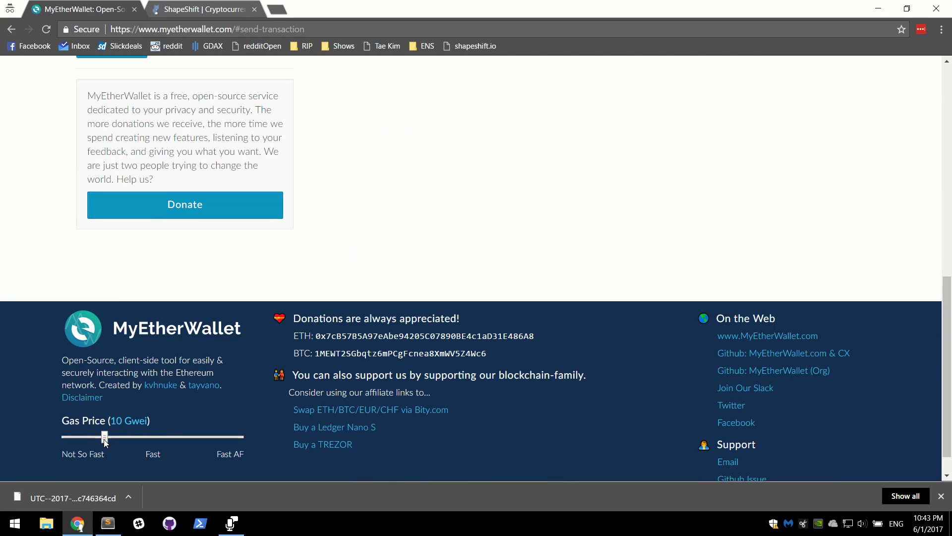
pyautogui.moveTo(103, 439); pyautogui.dragTo(67, 435)
pyautogui.moveTo(67, 436); pyautogui.dragTo(247, 433)
pyautogui.moveTo(245, 432); pyautogui.dragTo(226, 435)
pyautogui.moveTo(114, 438); pyautogui.dragTo(171, 439)
# Step: Generate, send and confirm the .005 ETH transaction, then return to ShapeShift's order status
pyautogui.scroll(7, 330, 411)
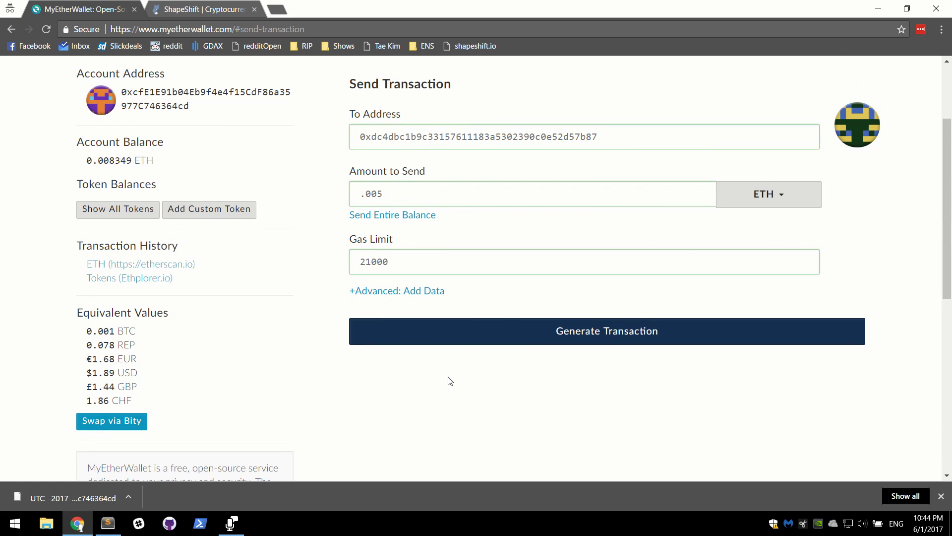
pyautogui.click(506, 339)
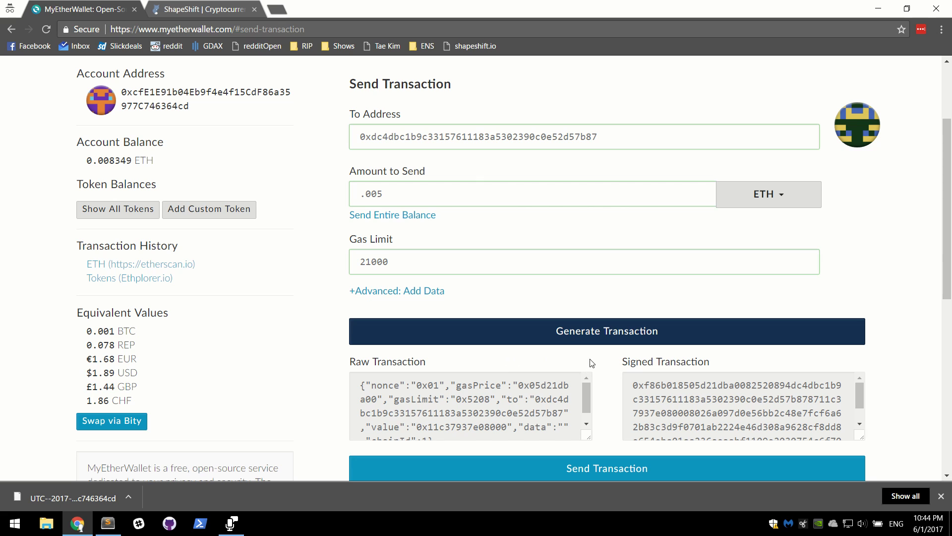
pyautogui.scroll(-1, 601, 396)
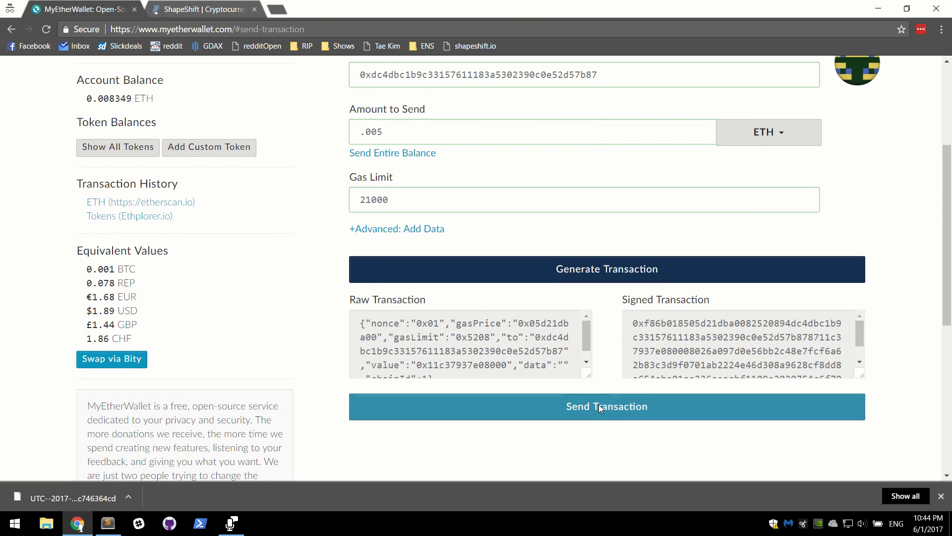
pyautogui.click(599, 407)
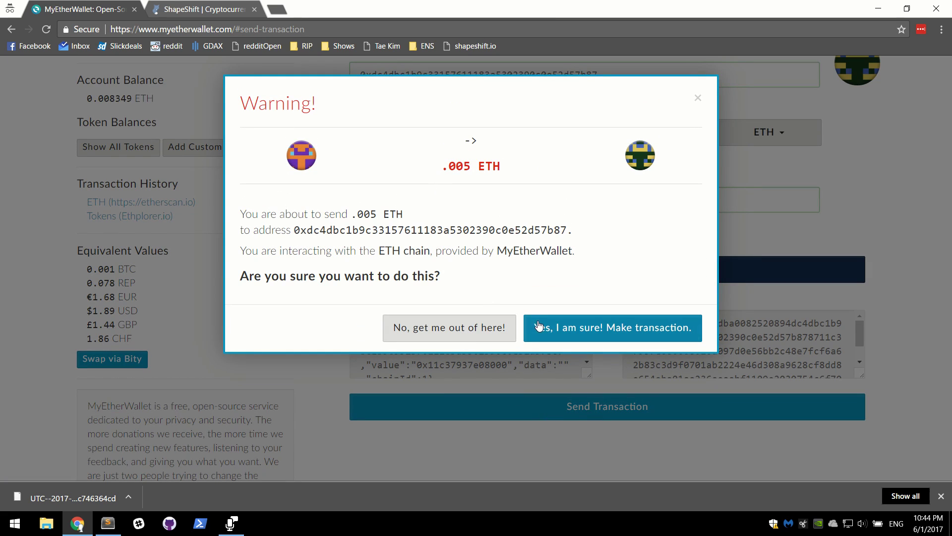
pyautogui.click(541, 327)
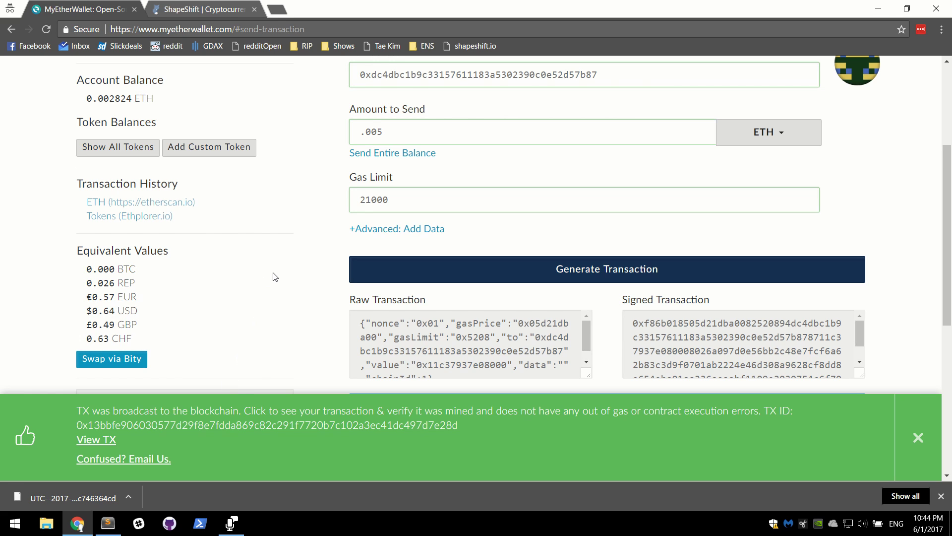
pyautogui.hotkey('ctrl', 'Tab')
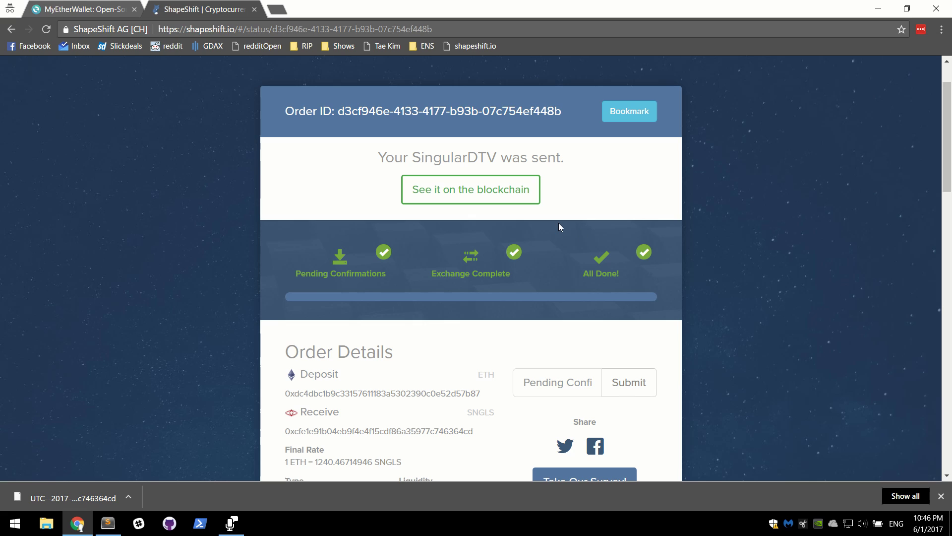
# Step: View the 3 SNGLS payout on Etherscan in block 3806614, then return to MyEtherWallet
pyautogui.click(457, 197)
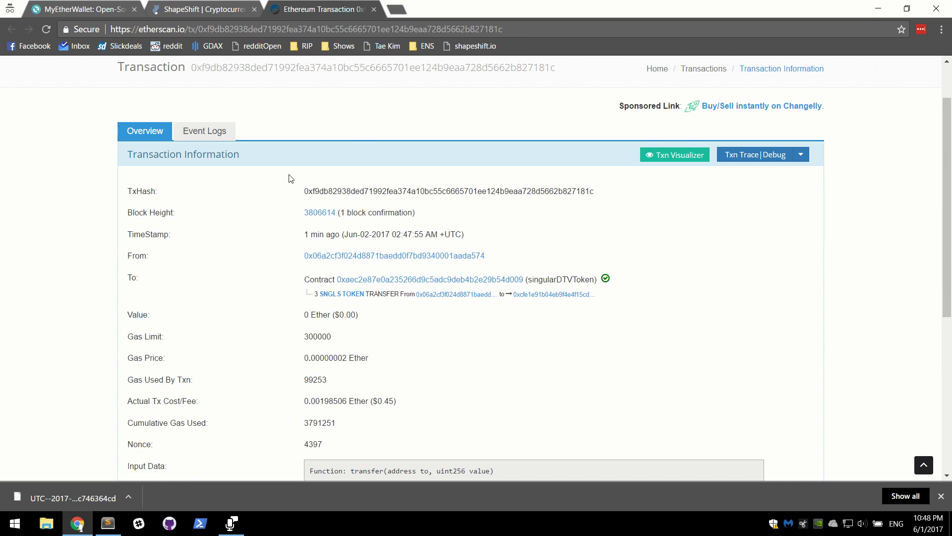
pyautogui.click(82, 9)
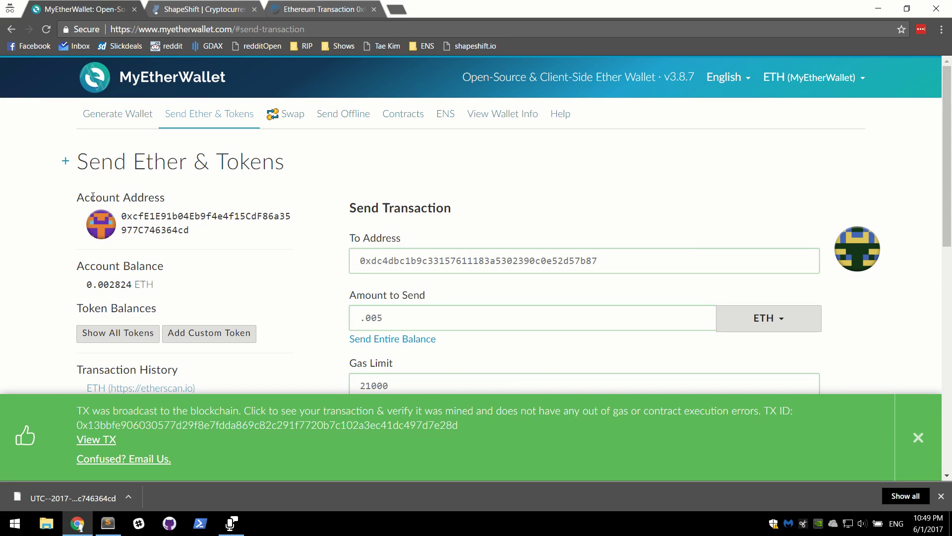
# Step: Dismiss the transaction broadcast notice and list all of the wallet's token balances
pyautogui.click(918, 437)
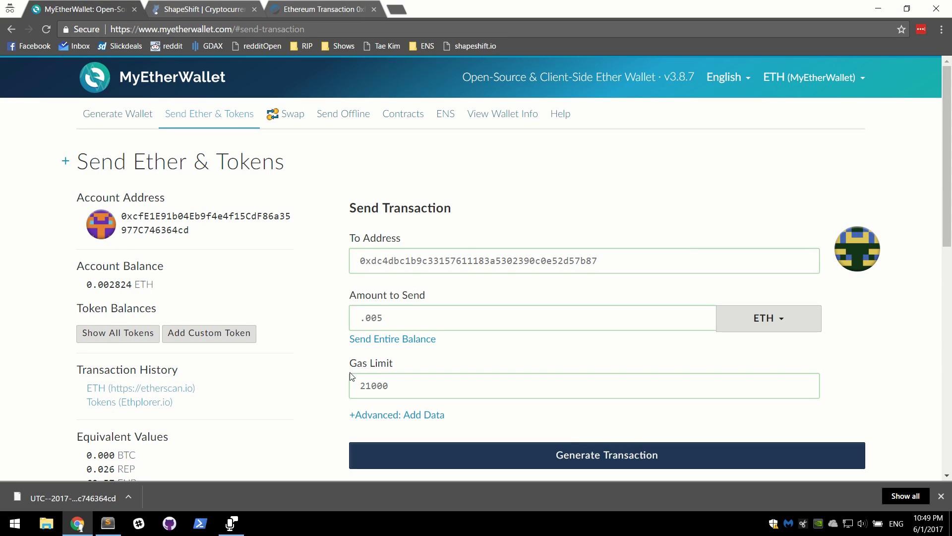
pyautogui.click(100, 339)
pyautogui.scroll(-11, 124, 317)
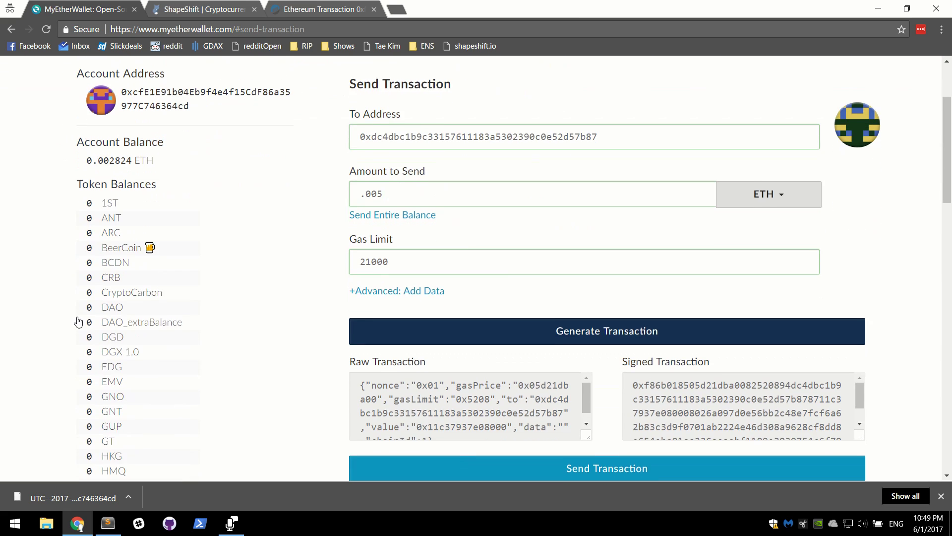
pyautogui.scroll(-2, 213, 322)
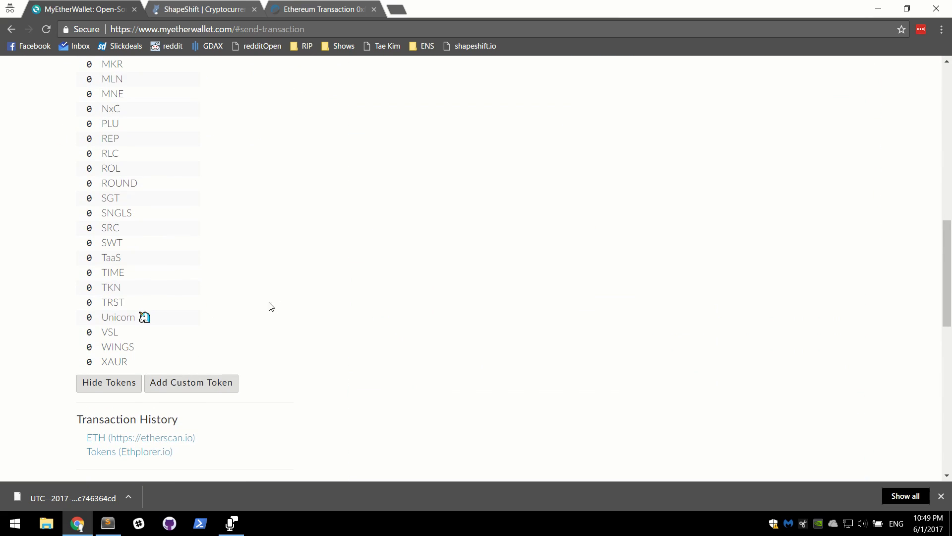
pyautogui.scroll(15, 263, 338)
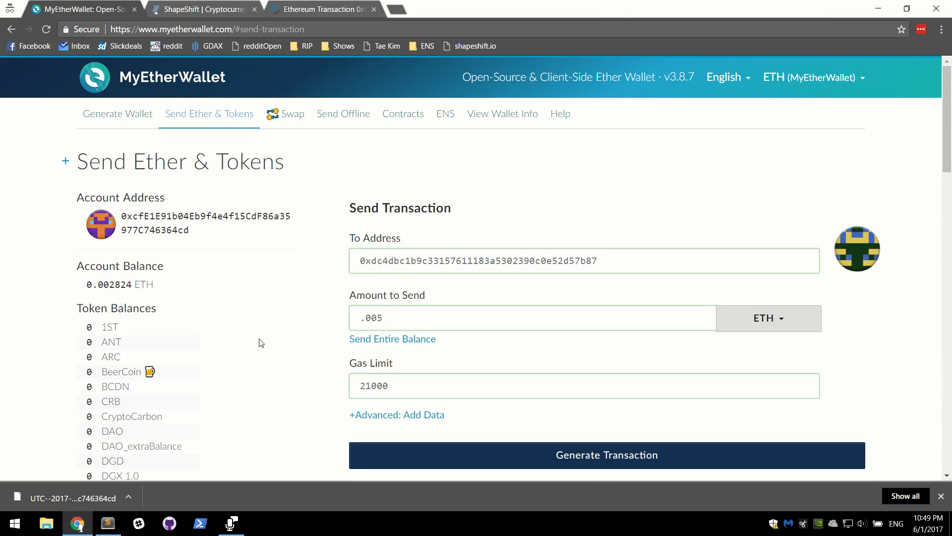
# Step: Reload and unlock the wallet with its UTC keystore file and password, showing 0.003 ETH and 3 SNGLS
pyautogui.press('F5')
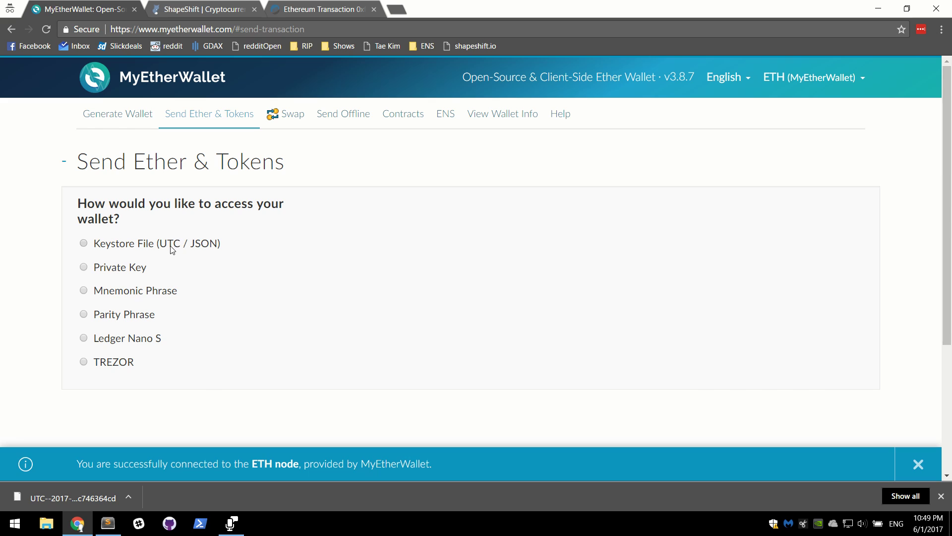
pyautogui.click(172, 246)
pyautogui.click(374, 237)
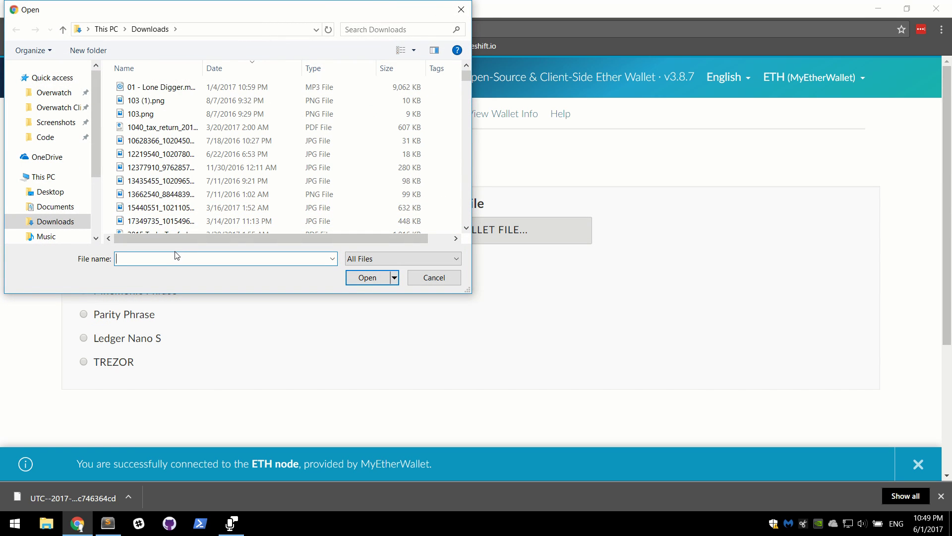
pyautogui.write('U')
pyautogui.press('Up')
pyautogui.press('Return')
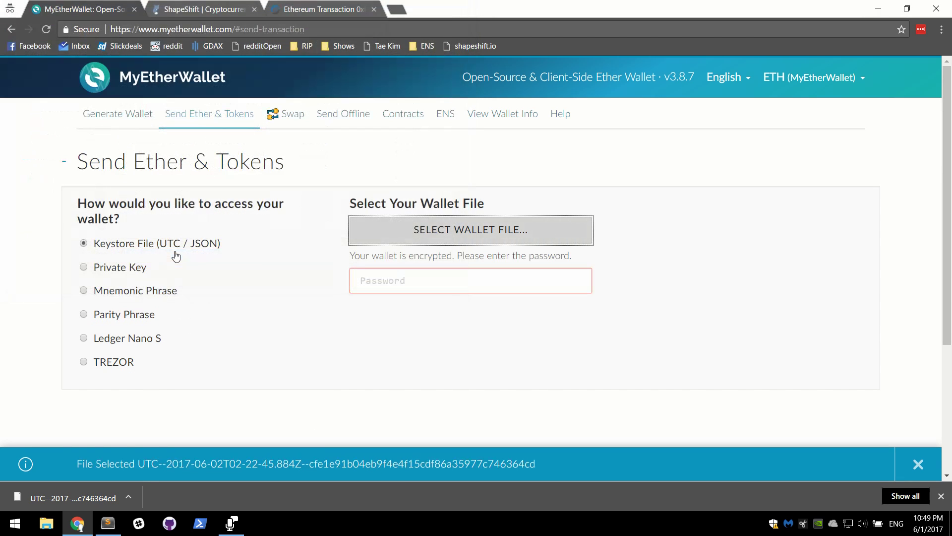
pyautogui.click(400, 277)
pyautogui.write('••••••••')
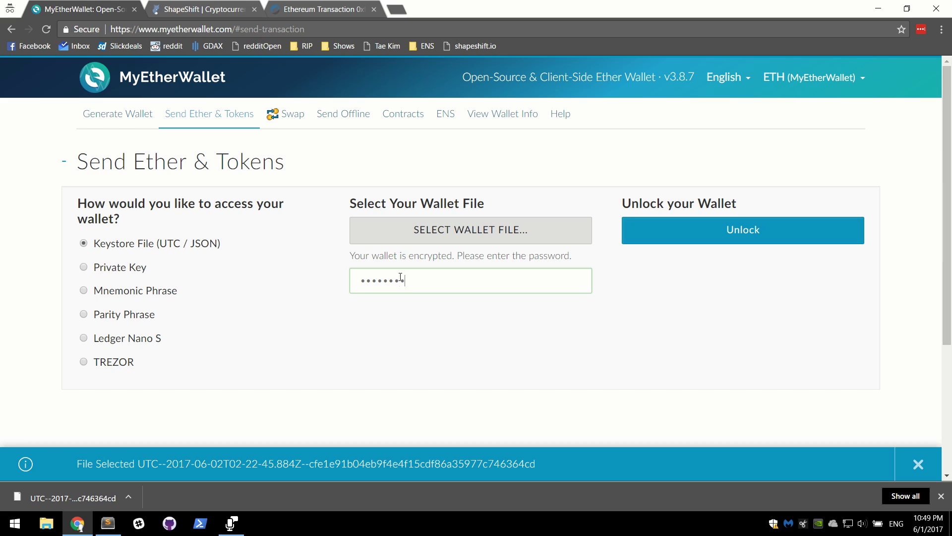
pyautogui.write('••••')
pyautogui.click(650, 228)
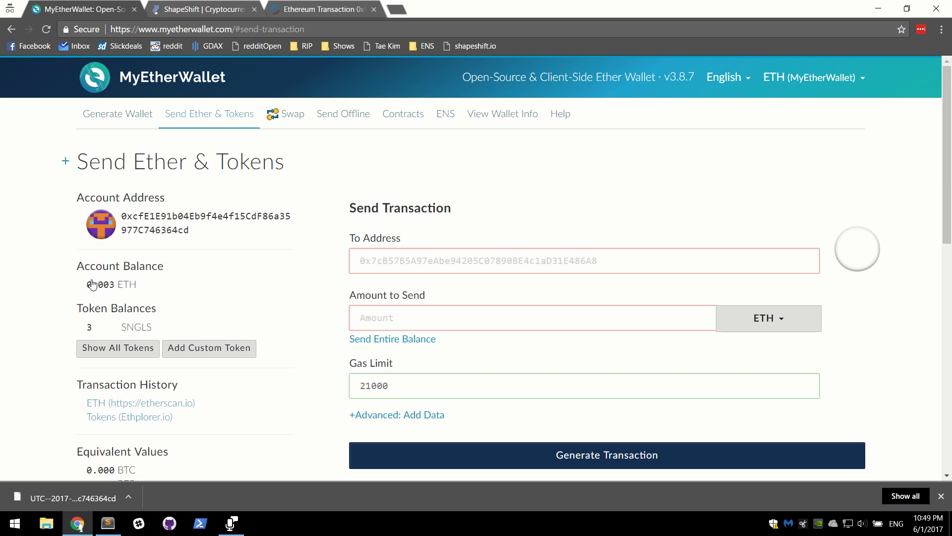
pyautogui.scroll(-2, 277, 229)
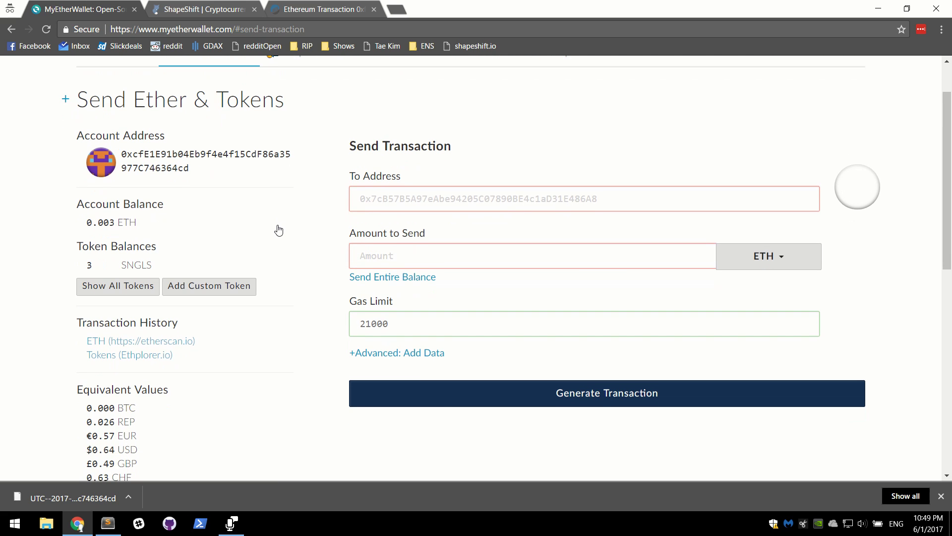